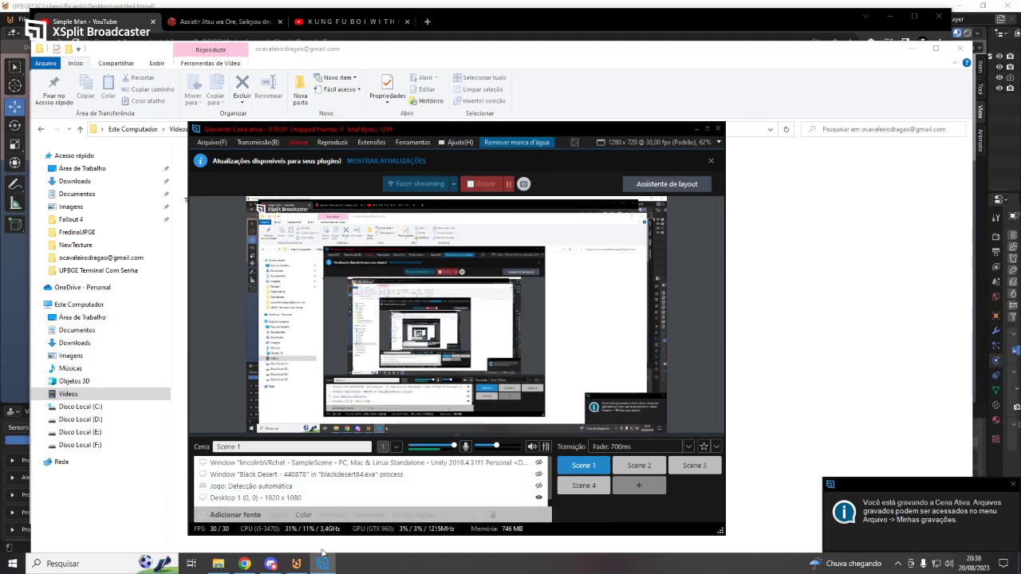
Step: Bring the UPBGE drone scene window to the front while XSplit keeps recording
{"action": "left_click", "coordinate": [299, 567]}
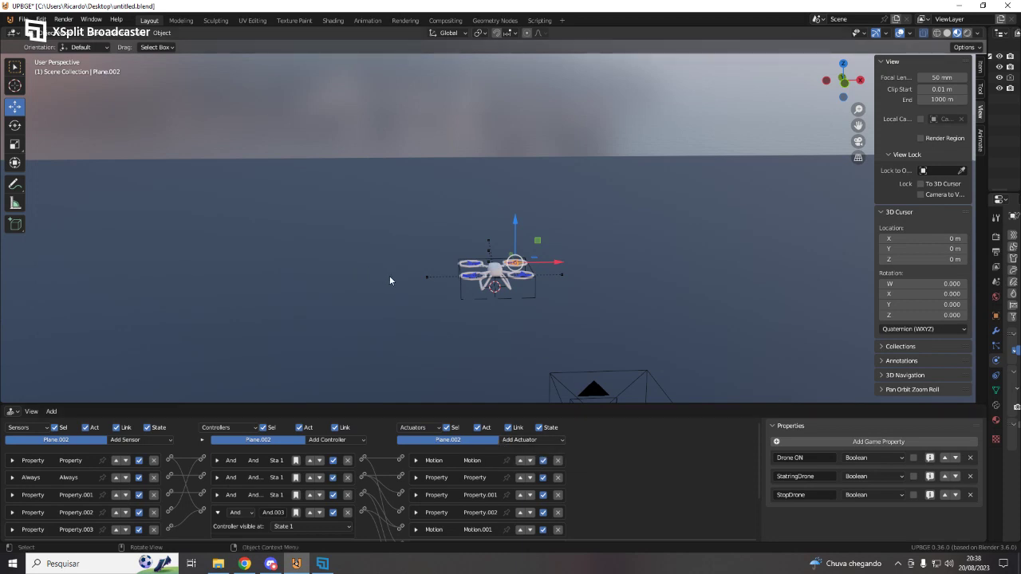
Step: Enlarge the logic editor and inspect the Cube's, Floor's and Drone's logic bricks, ending on the Drone
{"action": "mouse_move", "coordinate": [503, 406]}
{"action": "left_mouse_down"}
{"action": "mouse_move", "coordinate": [509, 199]}
{"action": "mouse_move", "coordinate": [544, 335]}
{"action": "left_mouse_up"}
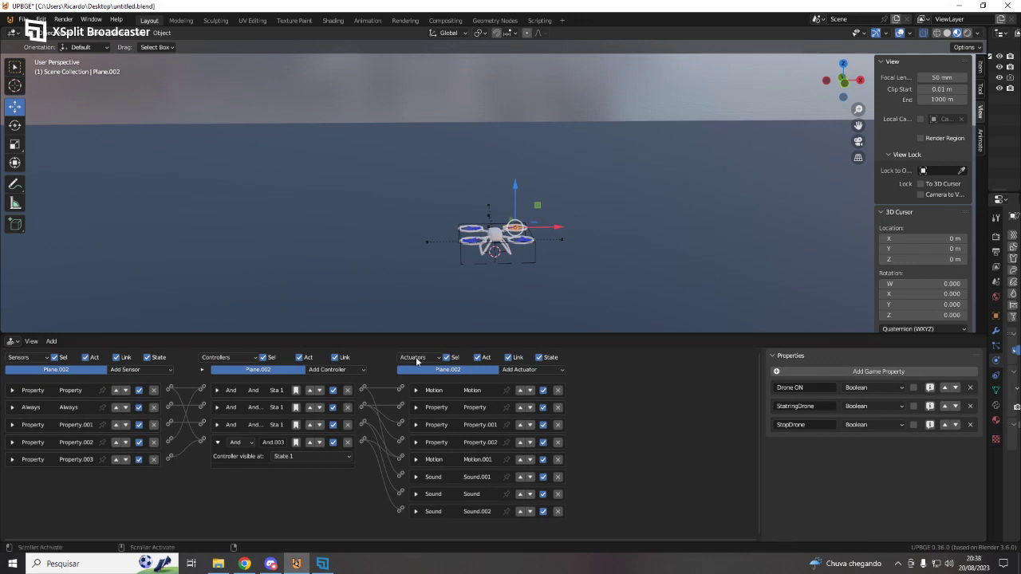
{"action": "left_click", "coordinate": [479, 228]}
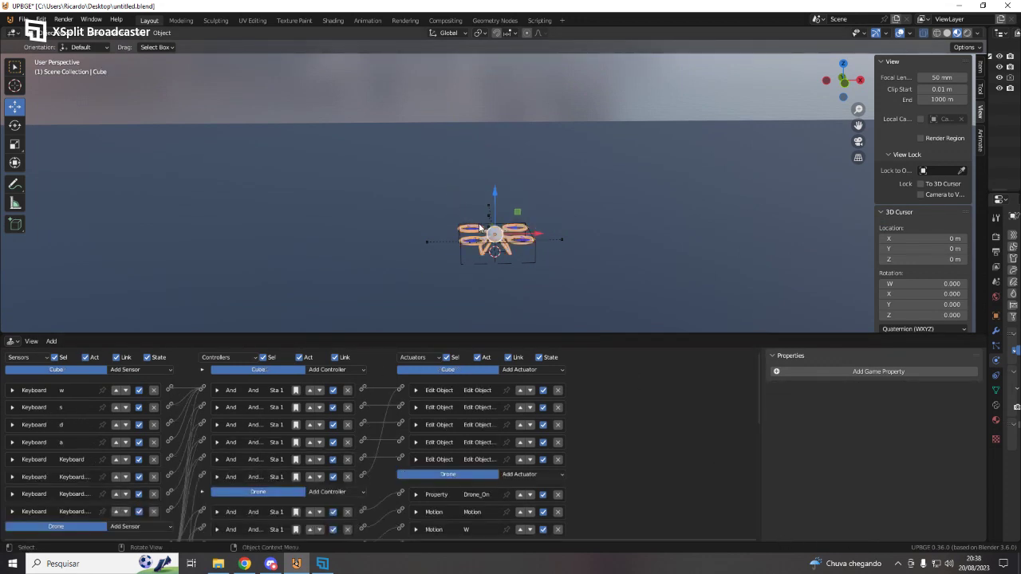
{"action": "left_click", "coordinate": [545, 254]}
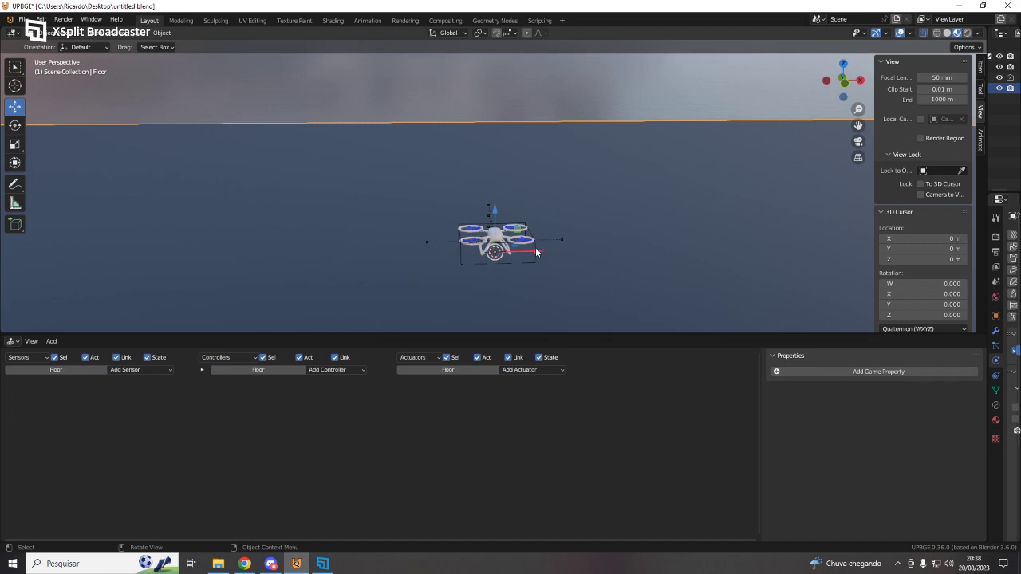
{"action": "left_click", "coordinate": [537, 261]}
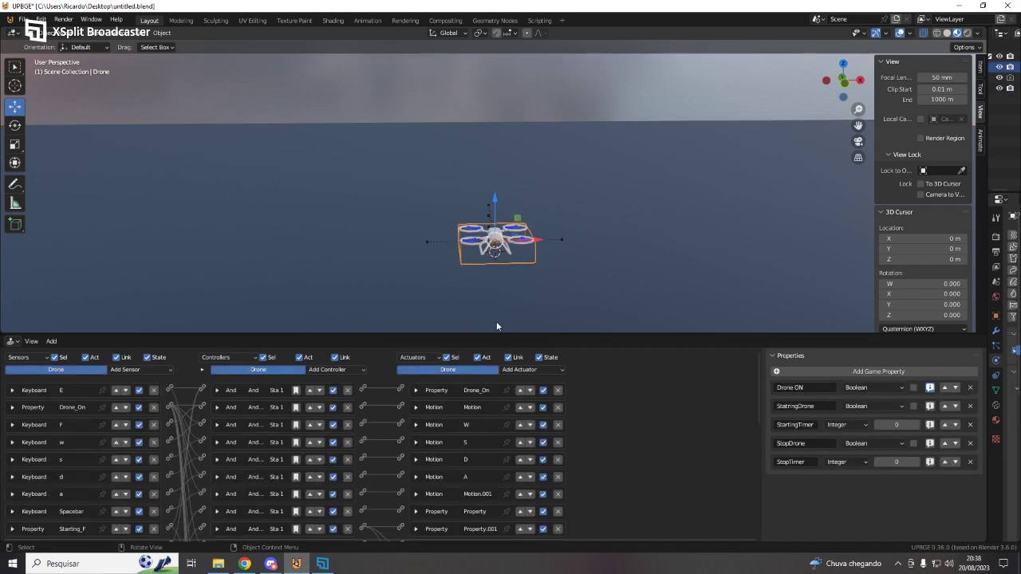
Step: Maximize the logic editor to review the Drone's sensors, controllers and actuators, then shrink it back
{"action": "left_click_drag", "start_coordinate": [484, 334], "coordinate": [478, 329]}
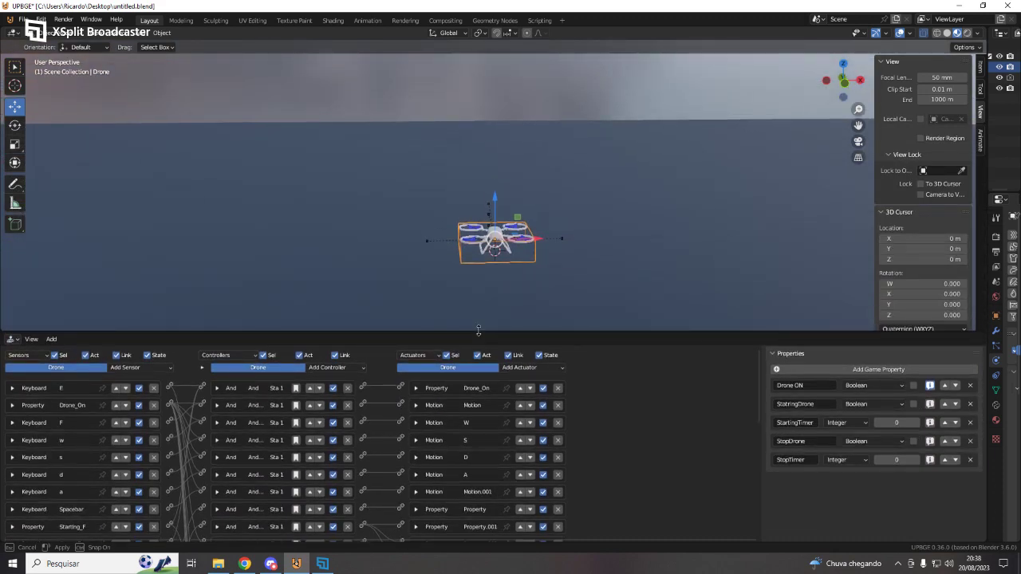
{"action": "left_click_drag", "start_coordinate": [478, 329], "coordinate": [517, 141]}
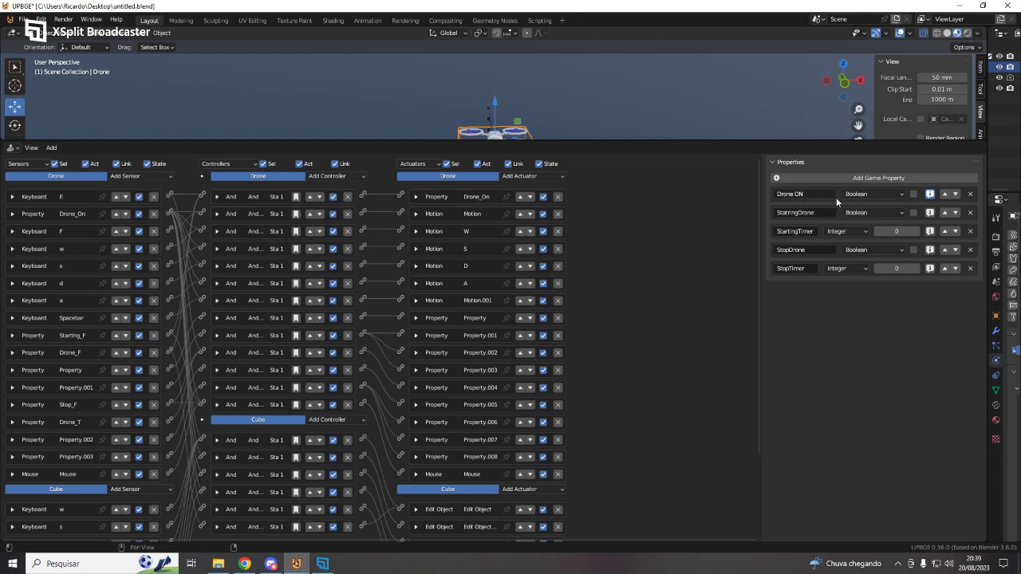
{"action": "scroll", "coordinate": [383, 295], "scroll_direction": "down", "scroll_amount": 3}
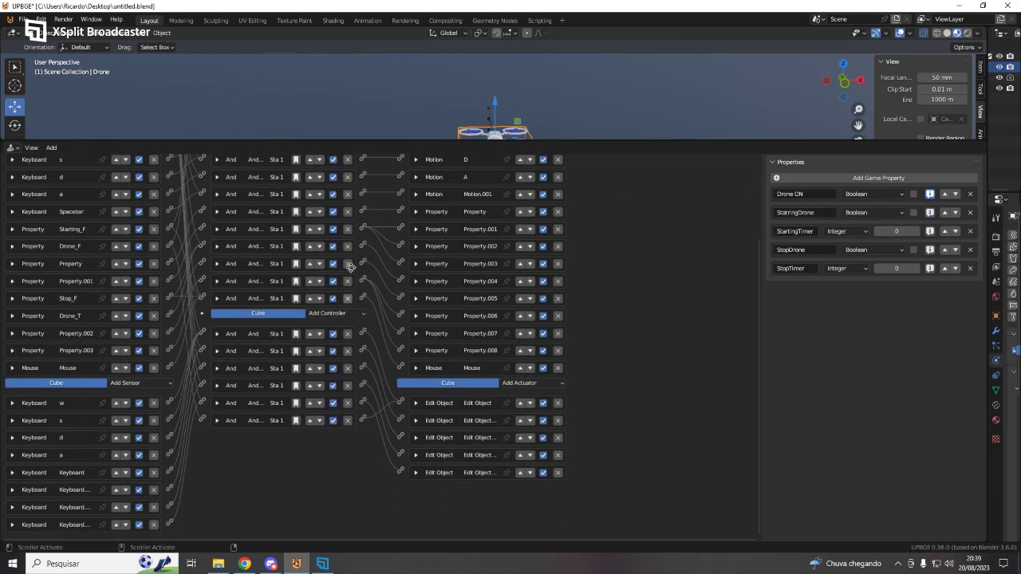
{"action": "scroll", "coordinate": [351, 266], "scroll_direction": "up", "scroll_amount": 2}
{"action": "scroll", "coordinate": [363, 278], "scroll_direction": "down", "scroll_amount": 2}
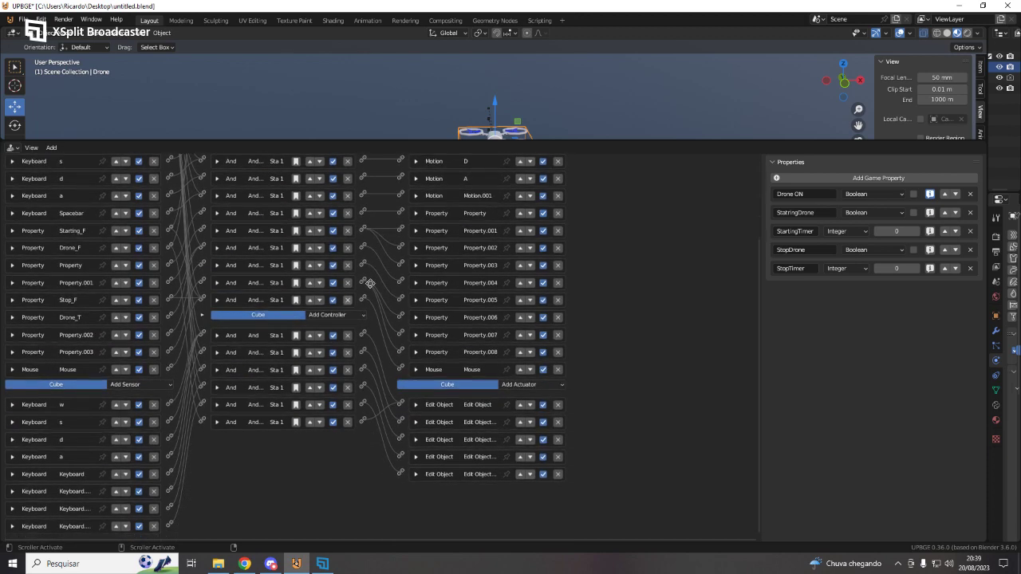
{"action": "scroll", "coordinate": [370, 287], "scroll_direction": "up", "scroll_amount": 3}
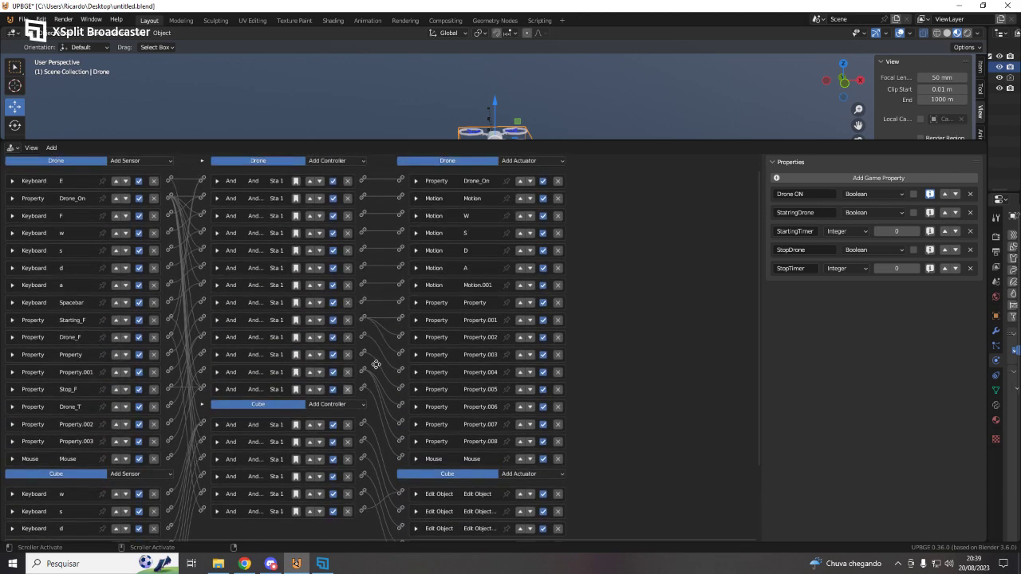
{"action": "scroll", "coordinate": [376, 365], "scroll_direction": "up", "scroll_amount": 1}
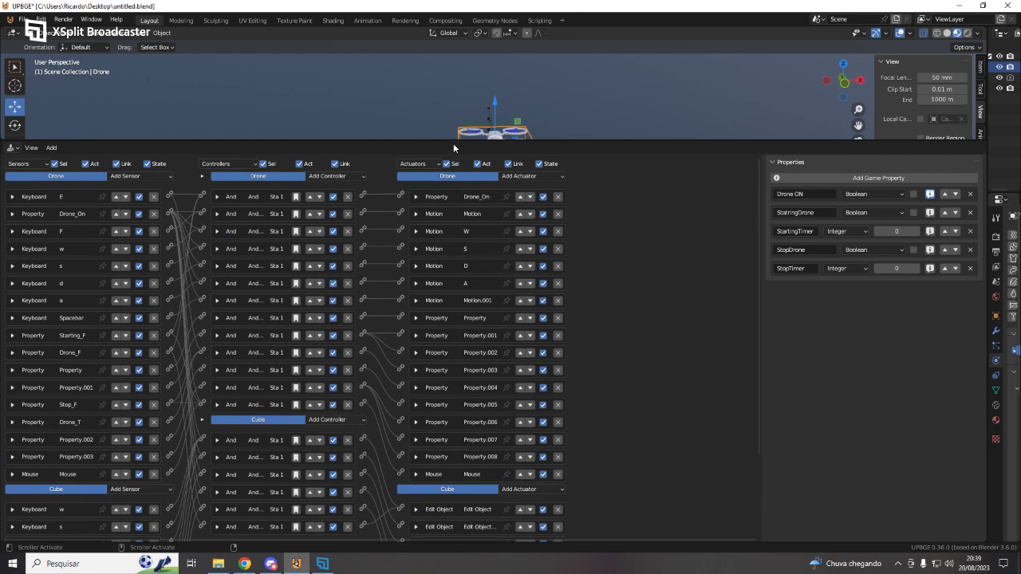
{"action": "mouse_move", "coordinate": [450, 141]}
{"action": "left_mouse_down"}
{"action": "mouse_move", "coordinate": [443, 466]}
{"action": "mouse_move", "coordinate": [439, 353]}
{"action": "mouse_move", "coordinate": [444, 429]}
{"action": "left_mouse_up"}
{"action": "middle_click_drag", "start_coordinate": [478, 374], "coordinate": [543, 299]}
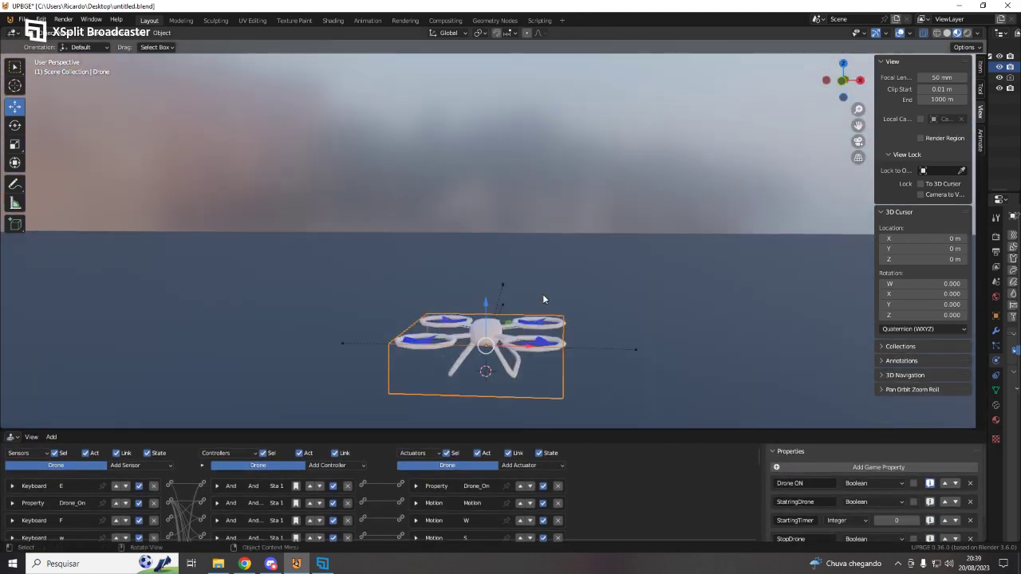
Step: Frame the drone through the scene camera and start the game with P
{"action": "key", "text": "KP_0"}
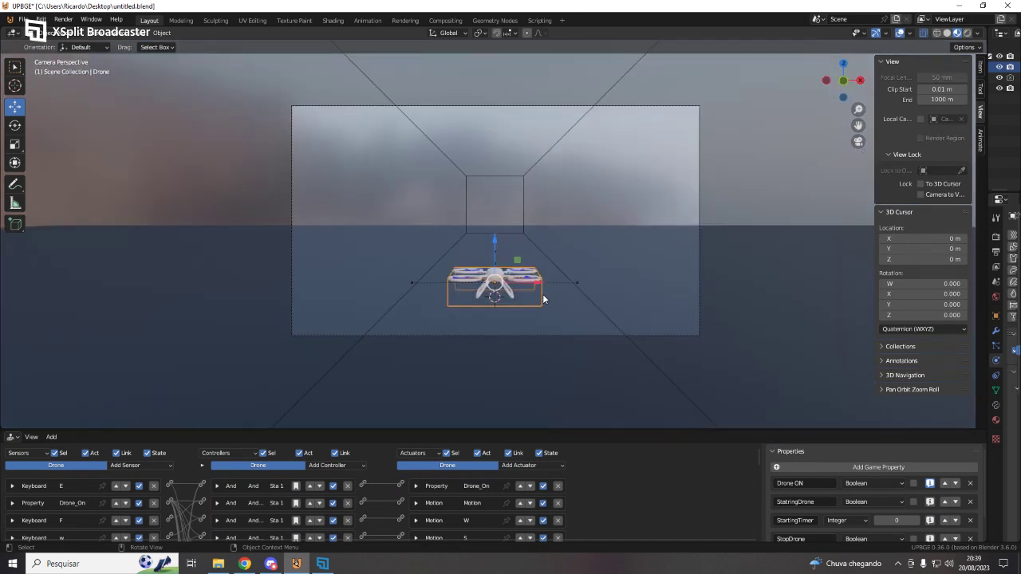
{"action": "scroll", "coordinate": [542, 299], "scroll_direction": "up", "scroll_amount": 2}
{"action": "left_click_drag", "start_coordinate": [636, 428], "coordinate": [648, 525]}
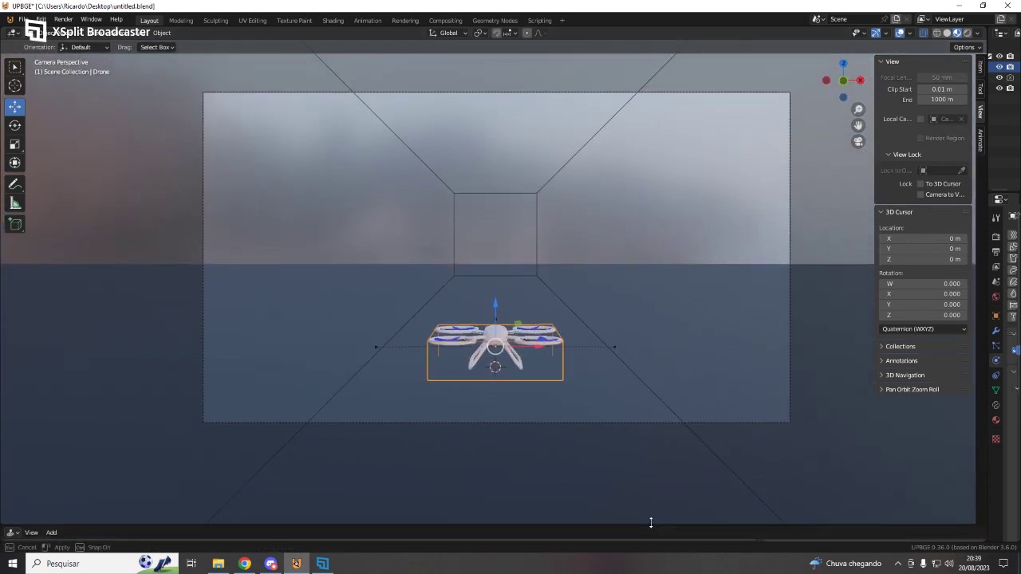
{"action": "scroll", "coordinate": [567, 212], "scroll_direction": "up", "scroll_amount": 2}
{"action": "middle_click_drag", "start_coordinate": [734, 205], "coordinate": [705, 235], "text": "shift"}
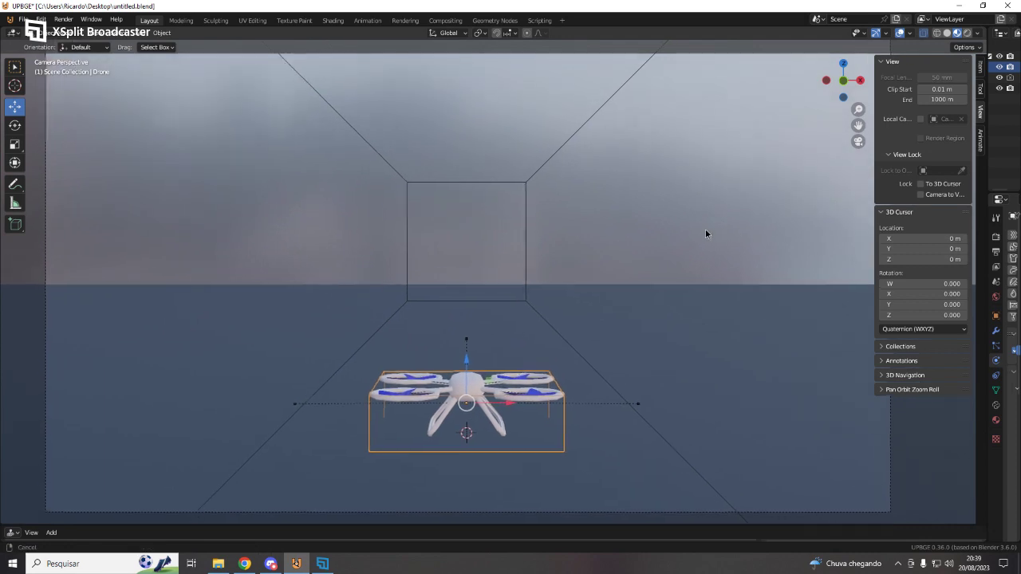
{"action": "key", "text": "p"}
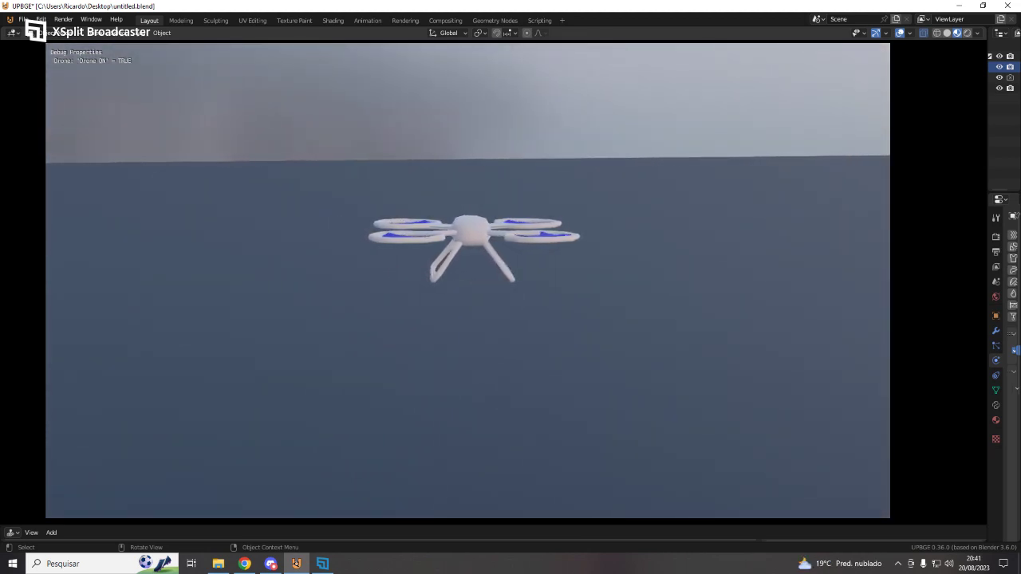
Step: Switch the drone off with Space so Drone ON reads FALSE and it descends
{"action": "key", "text": "space"}
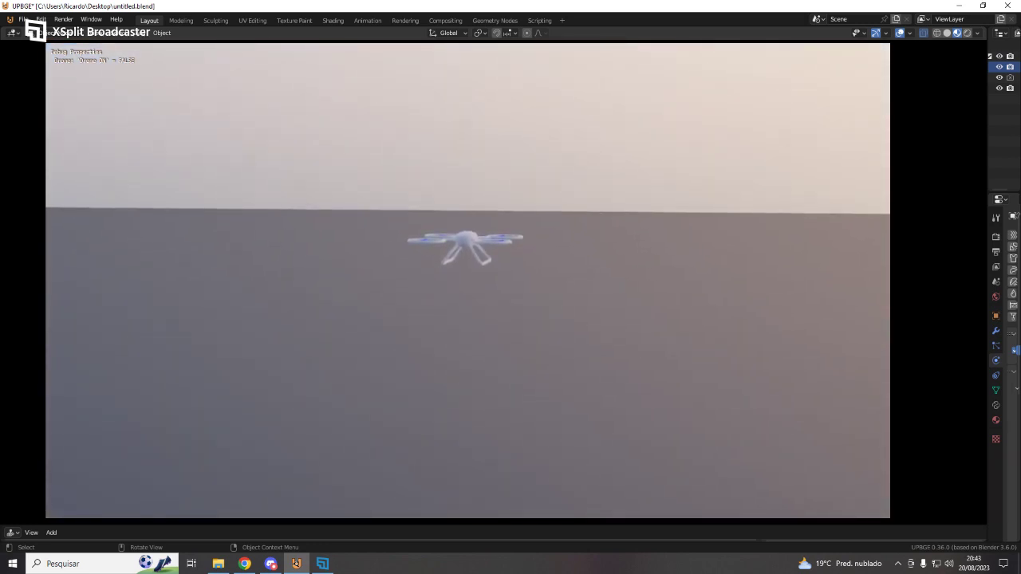
Step: End the game, circle-select the drone's parts, and orbit to a top-down view
{"action": "key", "text": "Escape"}
{"action": "mouse_move", "coordinate": [612, 247]}
{"action": "middle_mouse_down"}
{"action": "mouse_move", "coordinate": [557, 273]}
{"action": "mouse_move", "coordinate": [515, 235]}
{"action": "mouse_move", "coordinate": [524, 235]}
{"action": "middle_mouse_up"}
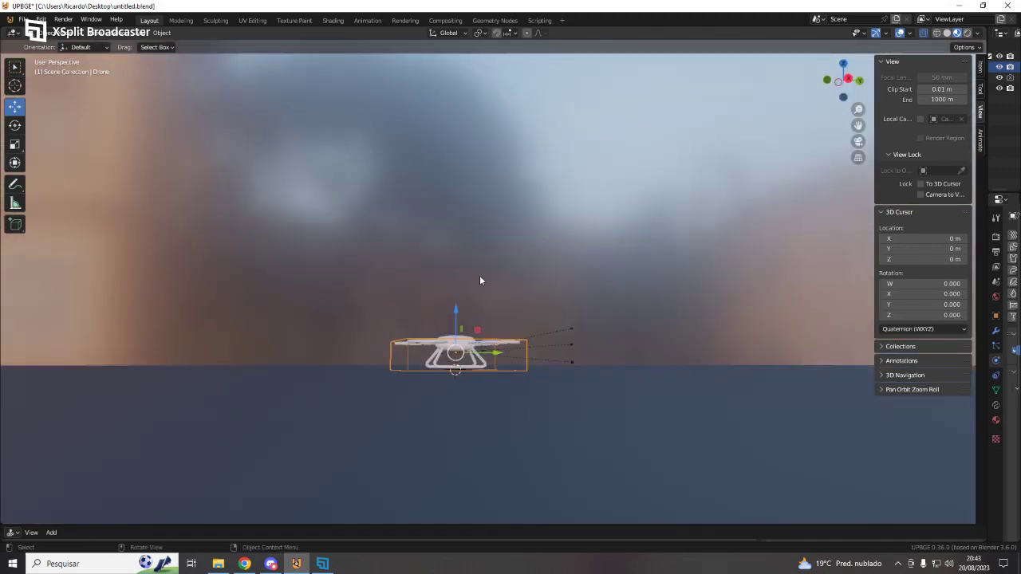
{"action": "key", "text": "c"}
{"action": "mouse_move", "coordinate": [467, 299]}
{"action": "left_mouse_down"}
{"action": "mouse_move", "coordinate": [574, 341]}
{"action": "mouse_move", "coordinate": [433, 346]}
{"action": "mouse_move", "coordinate": [421, 327]}
{"action": "mouse_move", "coordinate": [554, 319]}
{"action": "mouse_move", "coordinate": [383, 319]}
{"action": "left_mouse_up"}
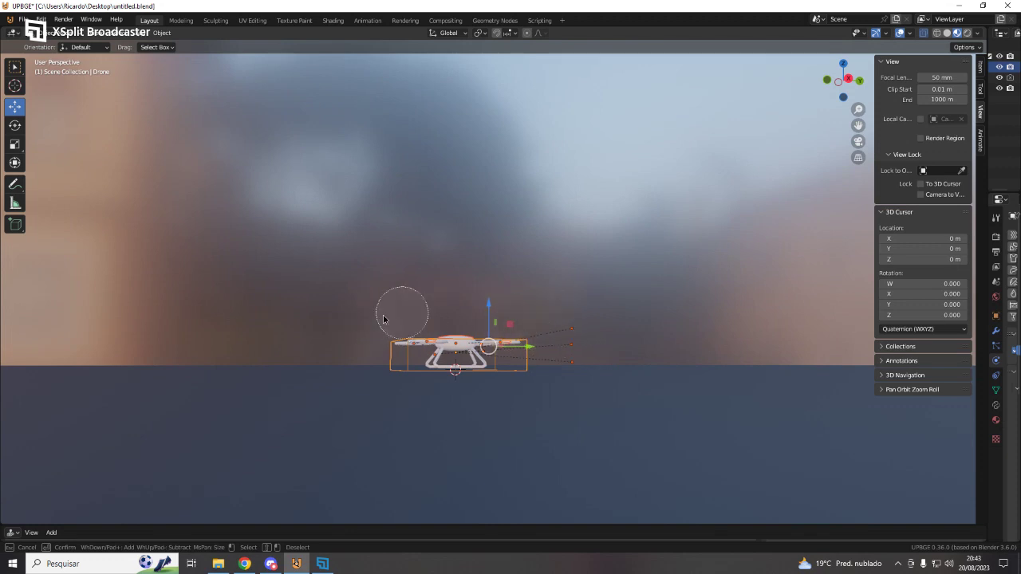
{"action": "key", "text": "Escape"}
{"action": "middle_click_drag", "start_coordinate": [461, 316], "coordinate": [489, 323]}
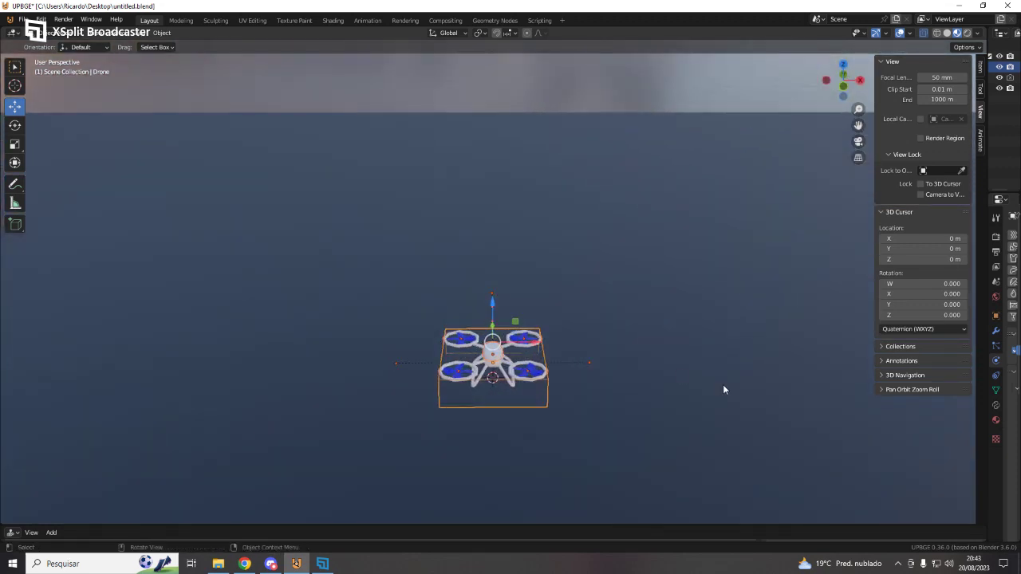
Step: Duplicate the drone and move the copy to the left along the X axis
{"action": "key", "text": "shift+d"}
{"action": "right_click", "coordinate": [673, 306]}
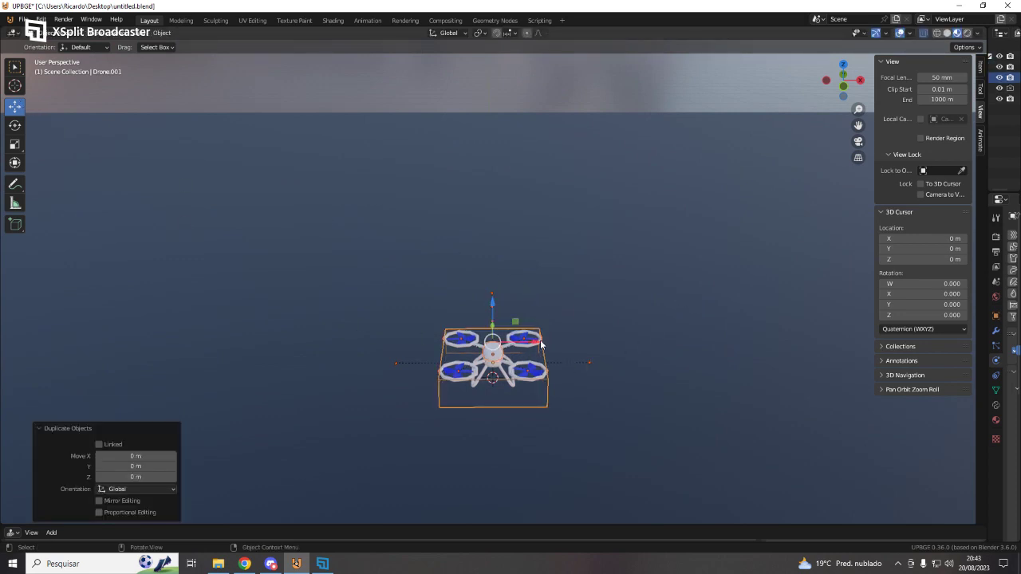
{"action": "key", "text": "g"}
{"action": "key", "text": "x"}
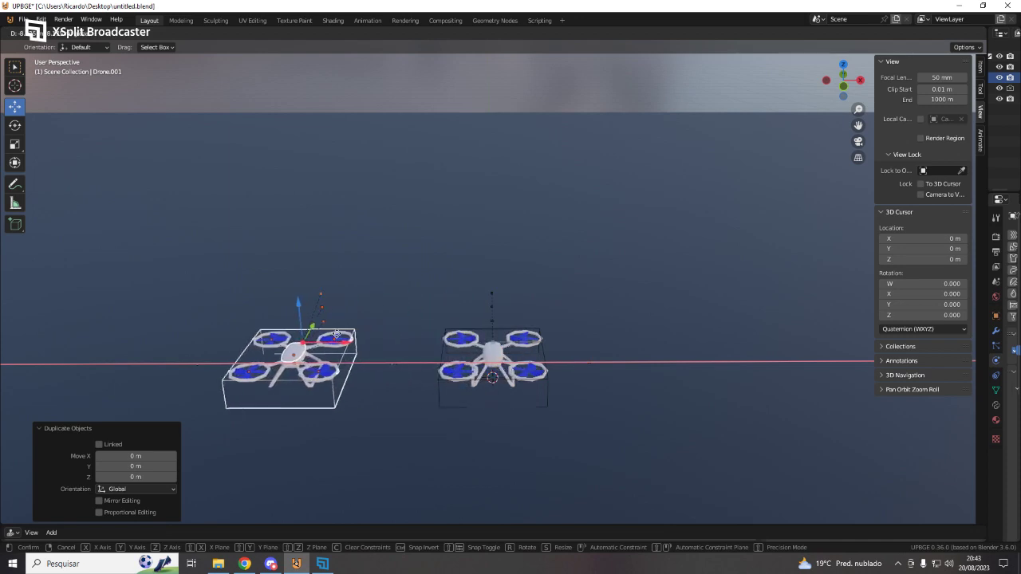
{"action": "left_click", "coordinate": [311, 331]}
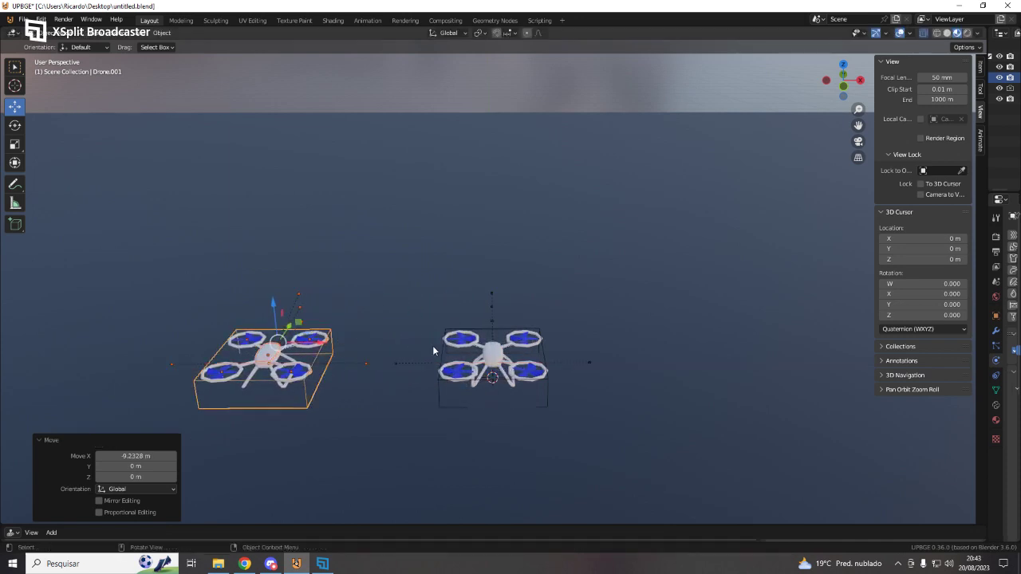
Step: Shift both selected drones 3.598 m along X together and view through the camera
{"action": "middle_click_drag", "start_coordinate": [433, 351], "coordinate": [393, 311]}
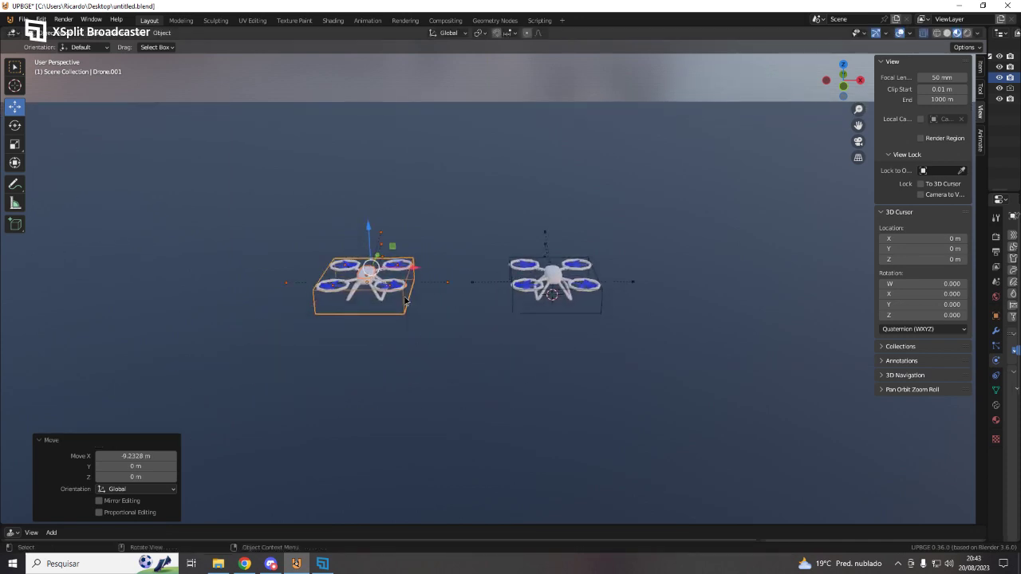
{"action": "left_click", "coordinate": [404, 300]}
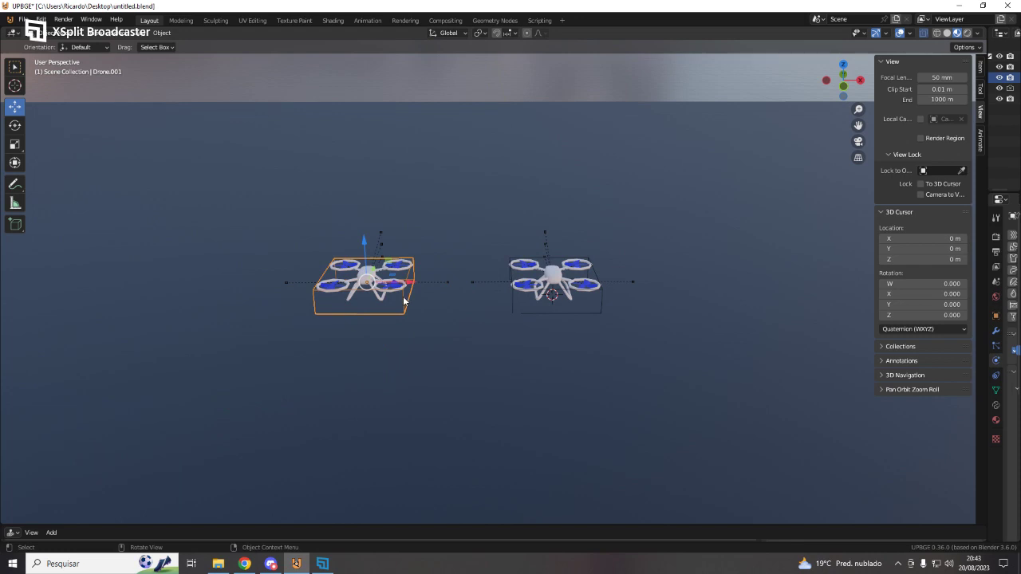
{"action": "left_click", "coordinate": [512, 300], "text": "shift"}
{"action": "key", "text": "g"}
{"action": "key", "text": "x"}
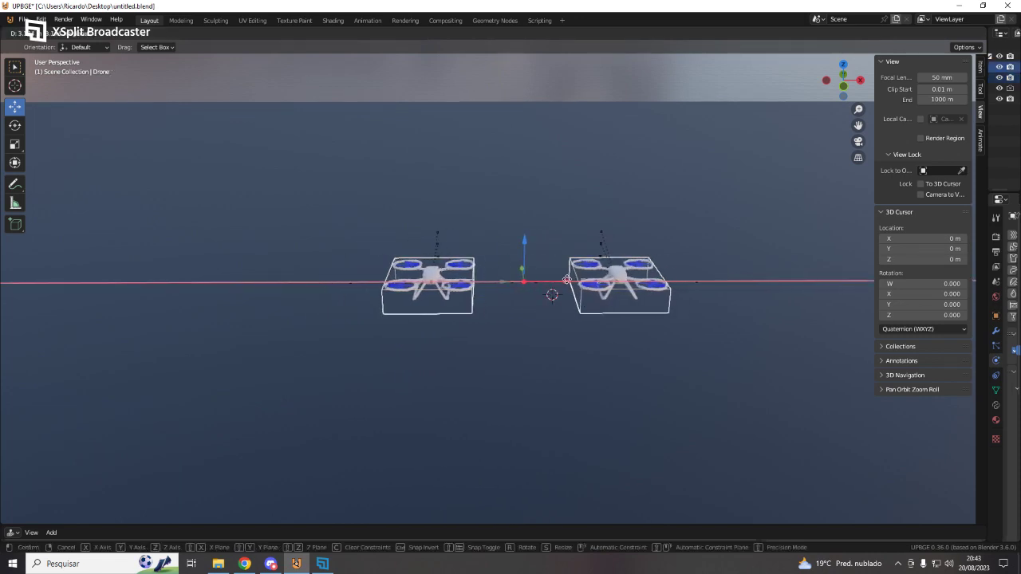
{"action": "left_click", "coordinate": [576, 283]}
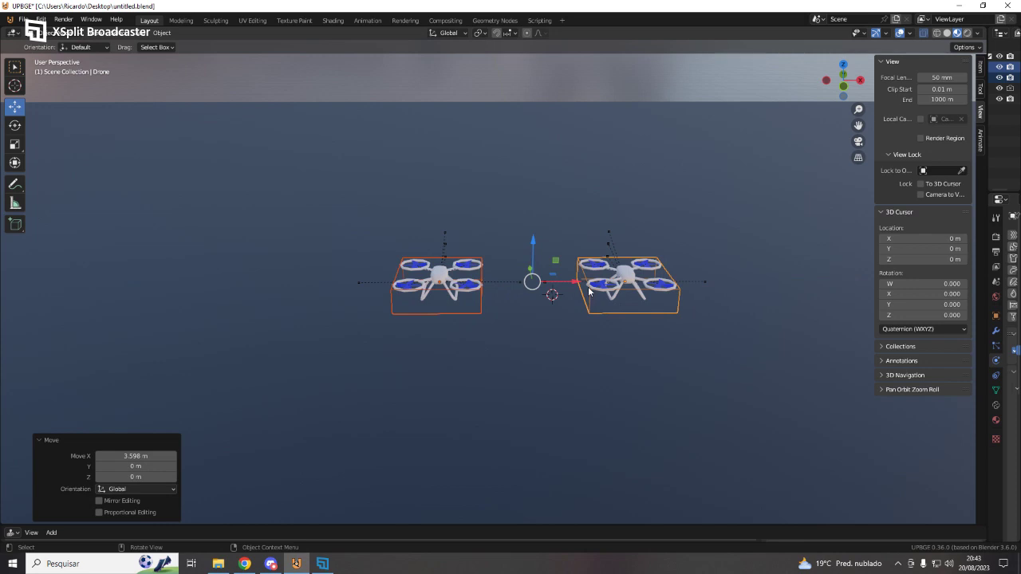
{"action": "key", "text": "KP_0"}
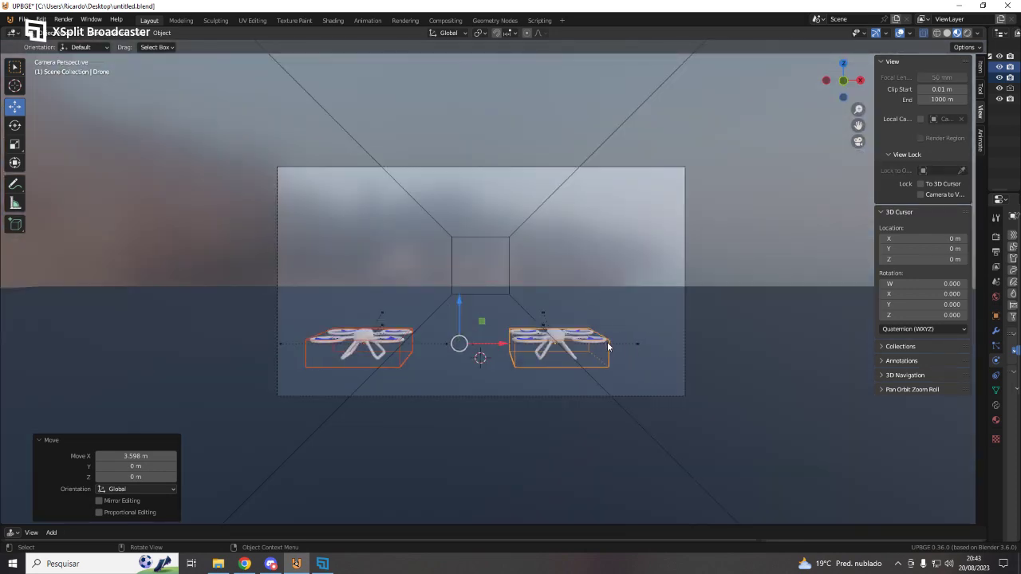
{"action": "left_click", "coordinate": [609, 348]}
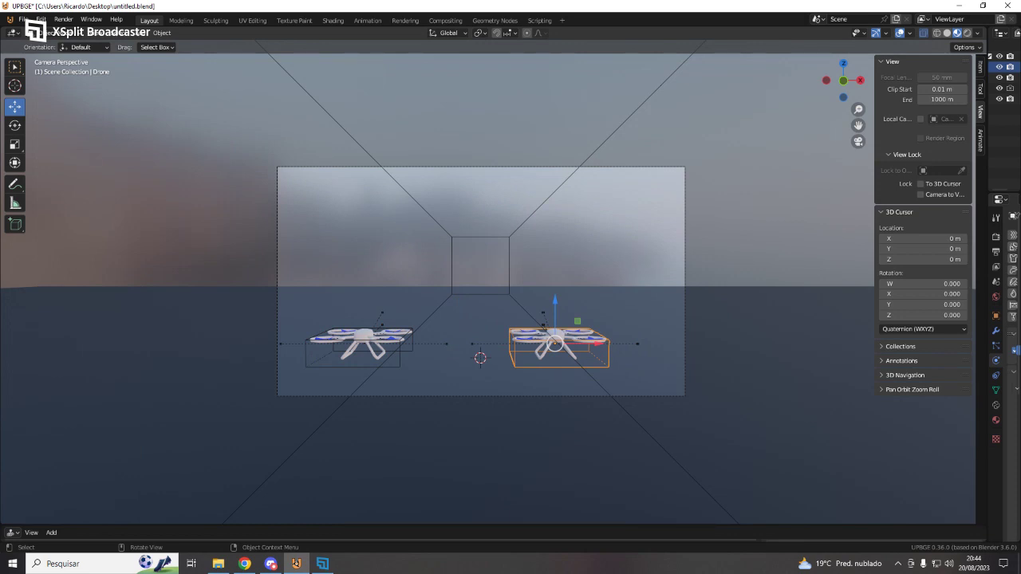
{"action": "key", "text": "p"}
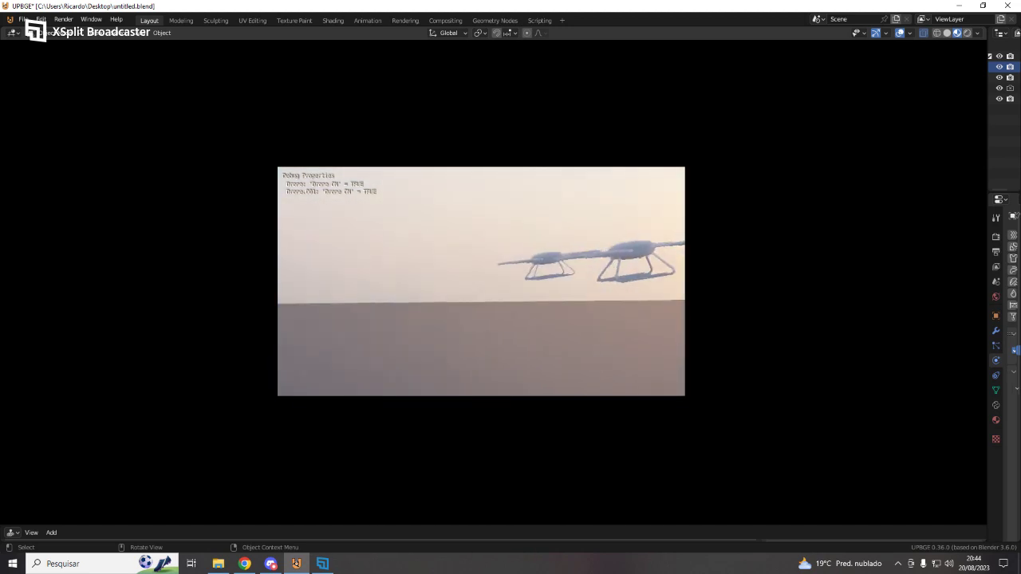
{"action": "key", "text": "Escape"}
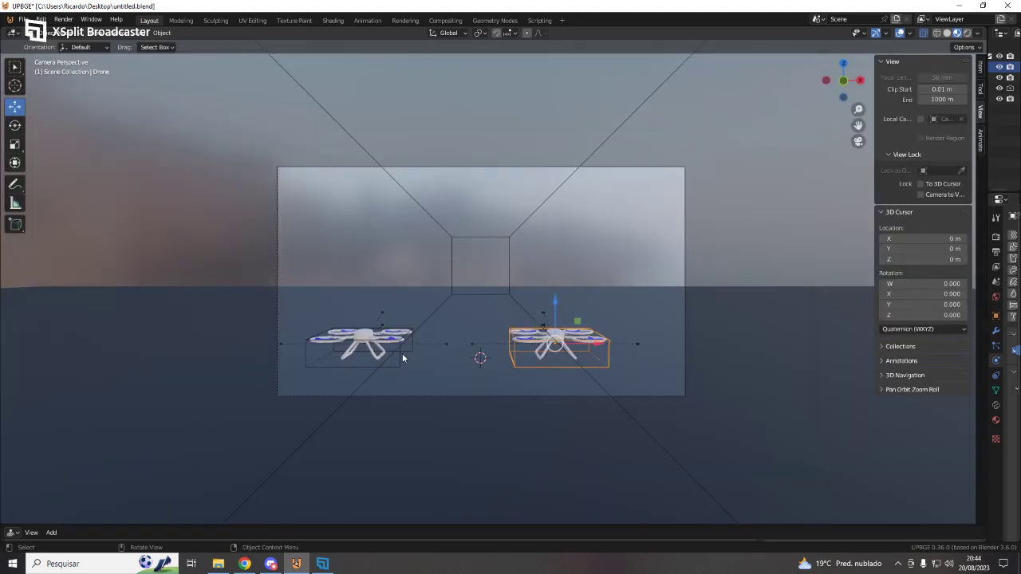
{"action": "left_click", "coordinate": [400, 355]}
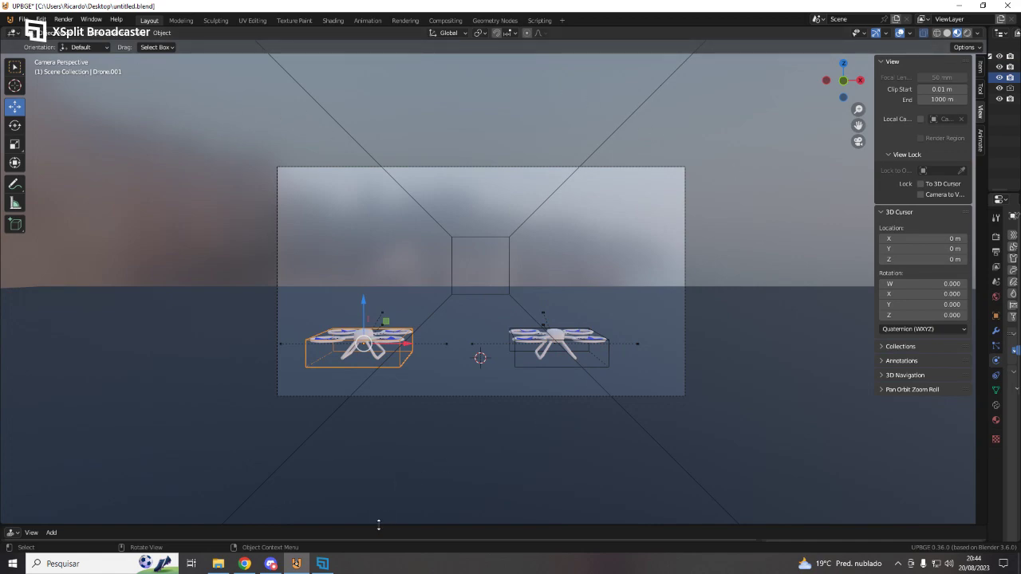
Step: Untick Drone.001's first And controller and check its Drone_On property actuator
{"action": "left_click_drag", "start_coordinate": [379, 524], "coordinate": [425, 126]}
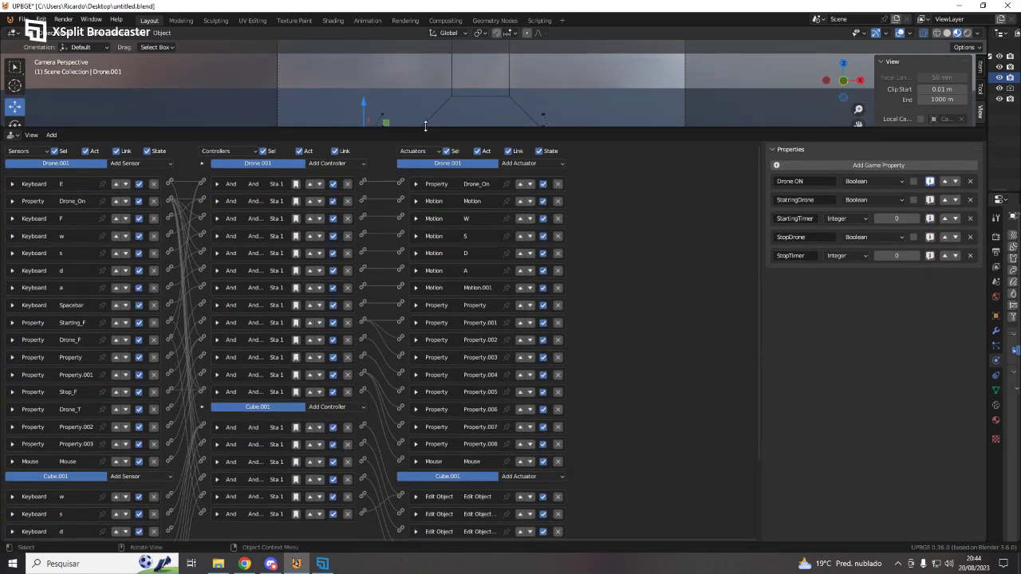
{"action": "scroll", "coordinate": [160, 161], "scroll_direction": "down", "scroll_amount": 2}
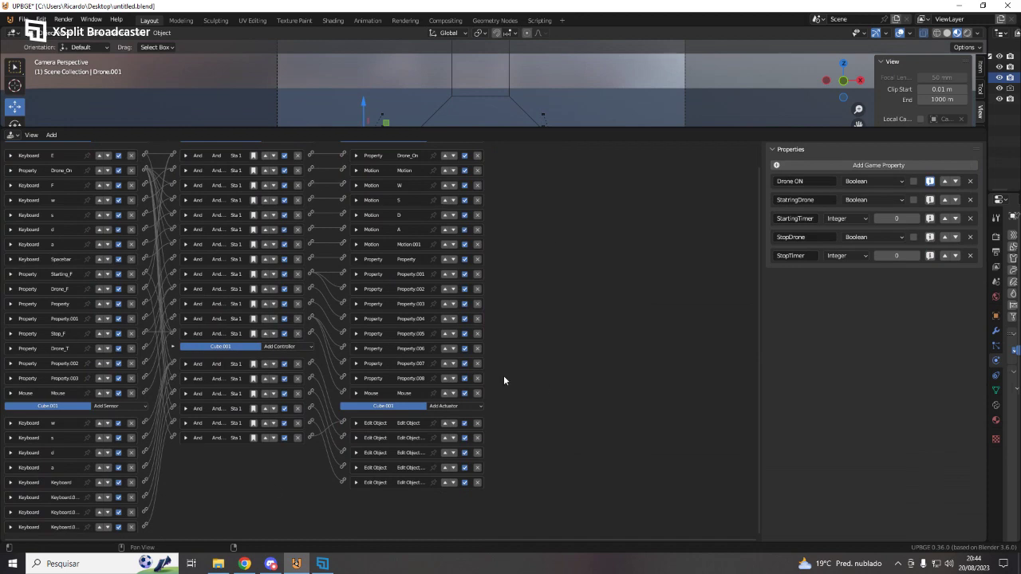
{"action": "left_click_drag", "start_coordinate": [516, 125], "coordinate": [538, 397]}
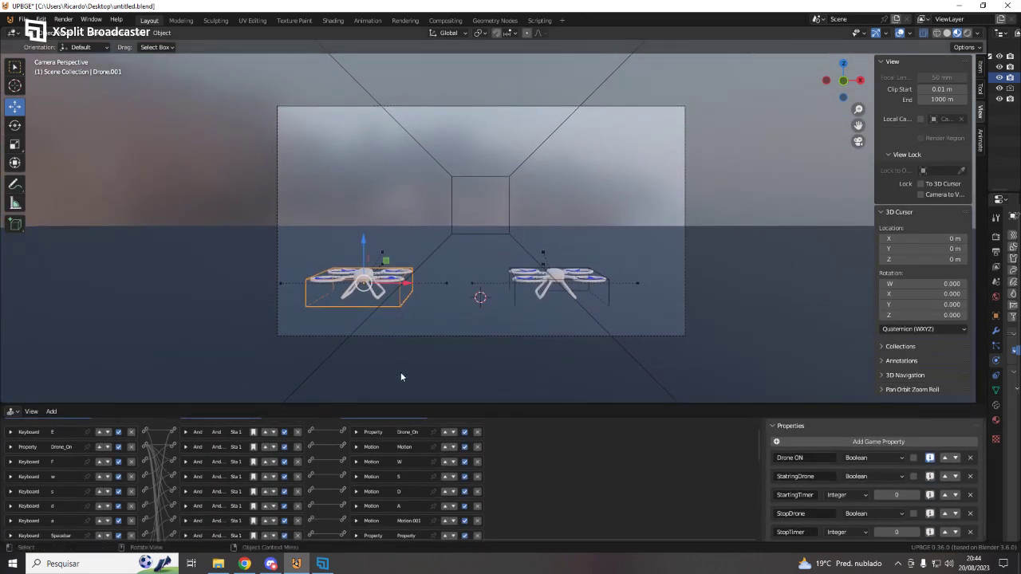
{"action": "left_click_drag", "start_coordinate": [381, 401], "coordinate": [407, 254]}
{"action": "middle_click_drag", "start_coordinate": [363, 298], "coordinate": [363, 322]}
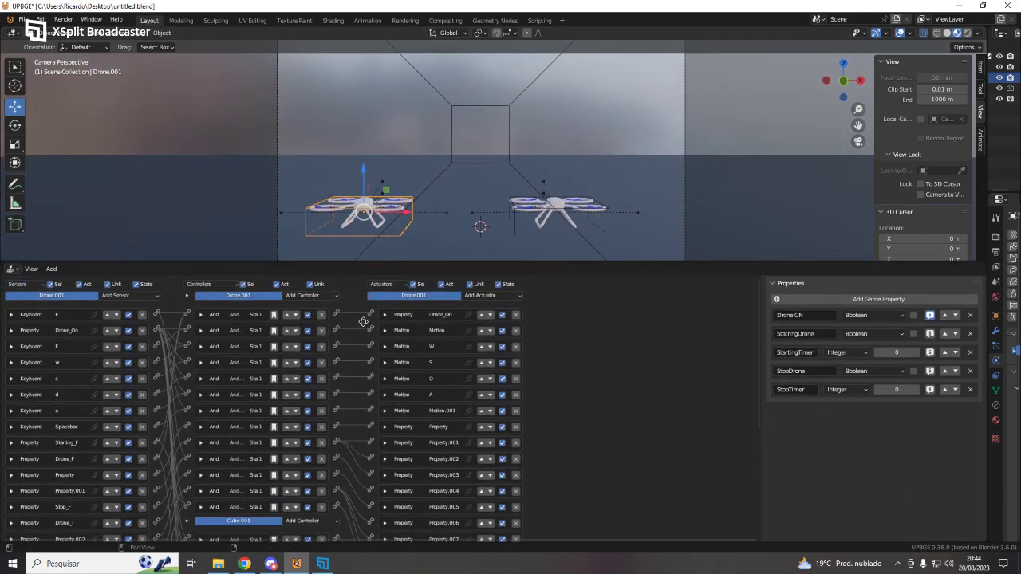
{"action": "left_click", "coordinate": [307, 315]}
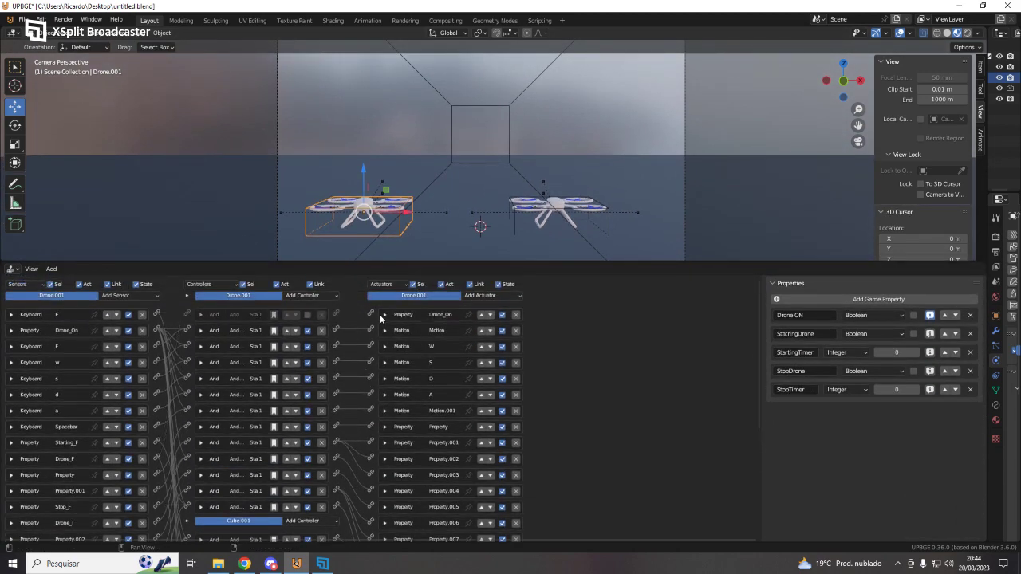
{"action": "left_click", "coordinate": [383, 315]}
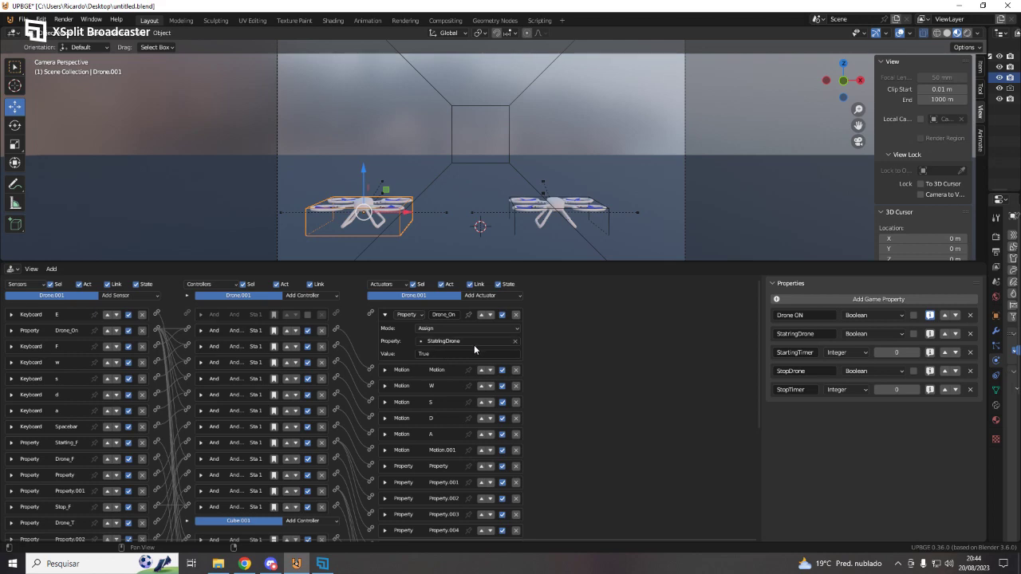
{"action": "left_click", "coordinate": [384, 315]}
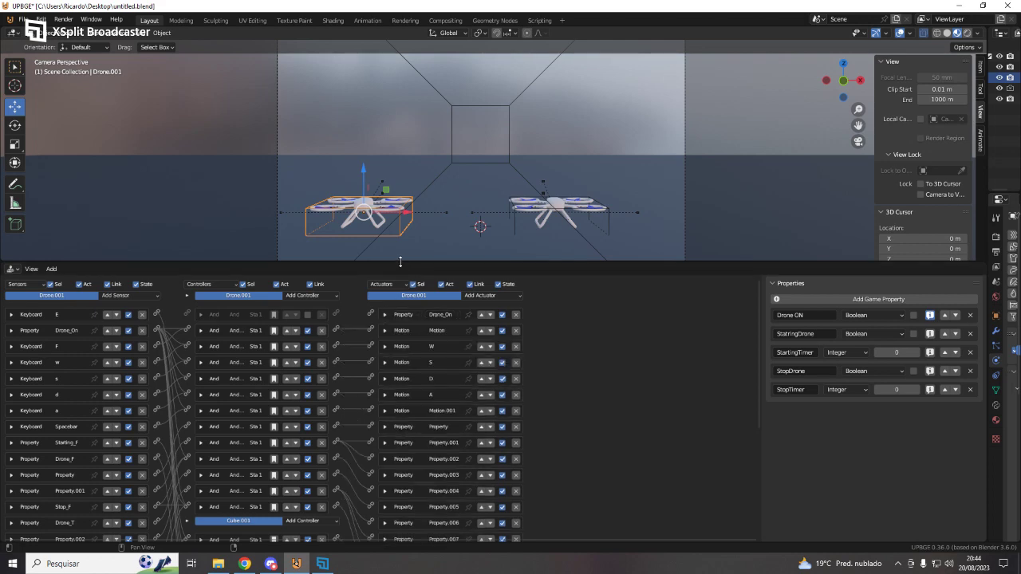
{"action": "left_click_drag", "start_coordinate": [400, 261], "coordinate": [395, 431]}
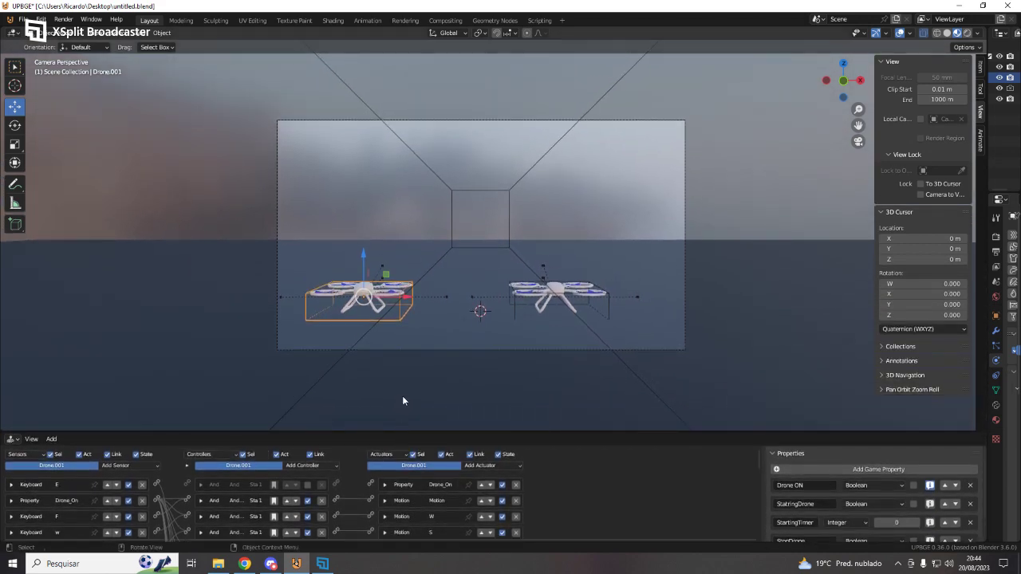
{"action": "scroll", "coordinate": [409, 343], "scroll_direction": "up", "scroll_amount": 2}
{"action": "key", "text": "p"}
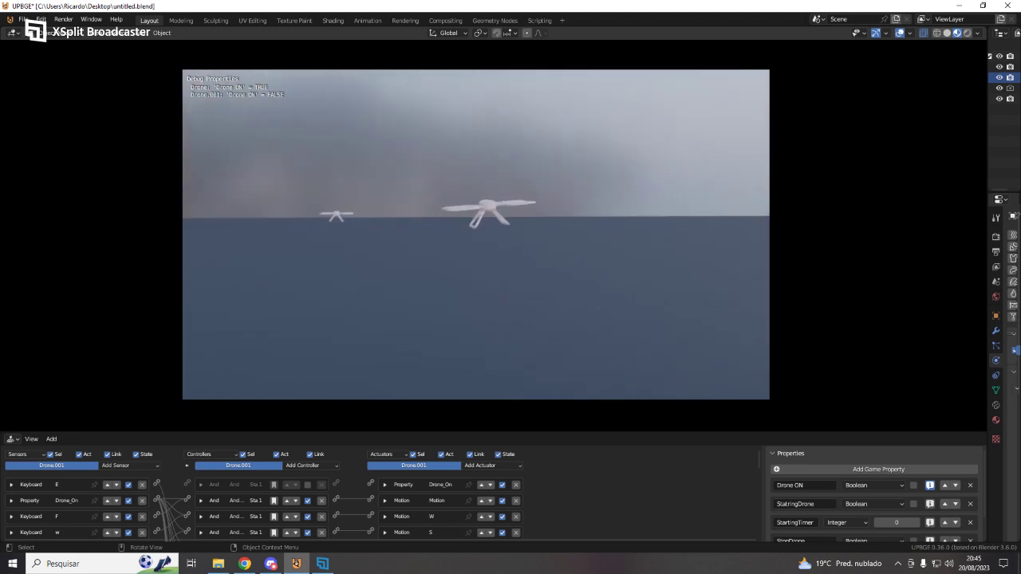
{"action": "key", "text": "Escape"}
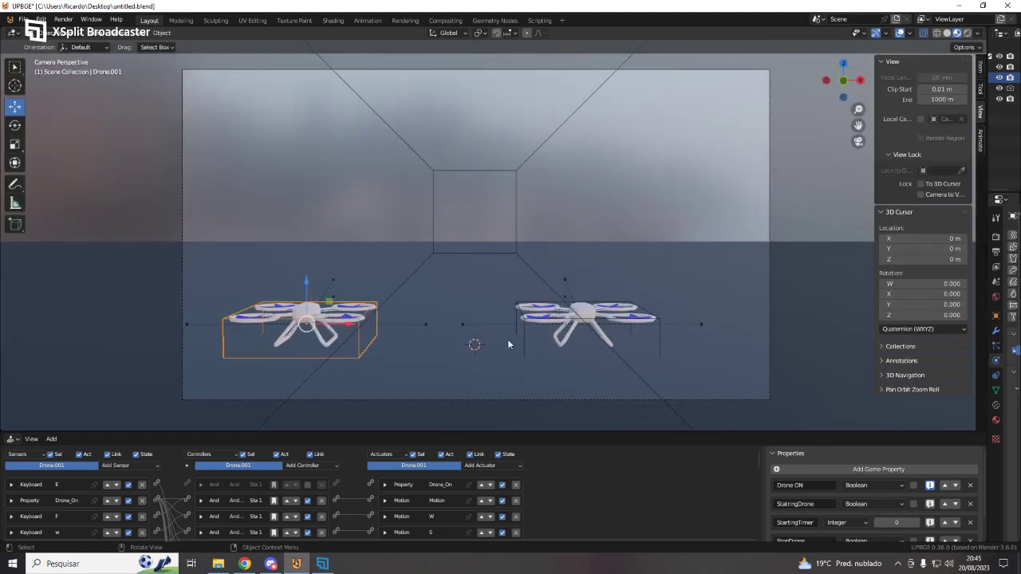
Step: Delete Drone.001 with its 11 parts, then select the remaining original drone
{"action": "mouse_move", "coordinate": [691, 237]}
{"action": "middle_mouse_down"}
{"action": "mouse_move", "coordinate": [619, 283]}
{"action": "mouse_move", "coordinate": [652, 240]}
{"action": "middle_mouse_up"}
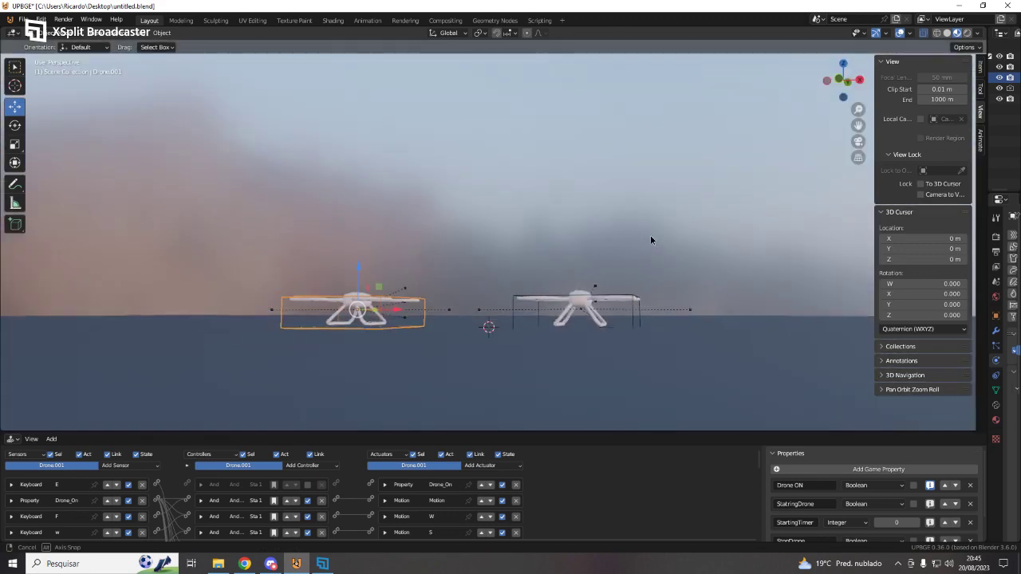
{"action": "middle_click_drag", "start_coordinate": [650, 238], "coordinate": [437, 267]}
{"action": "key", "text": "c"}
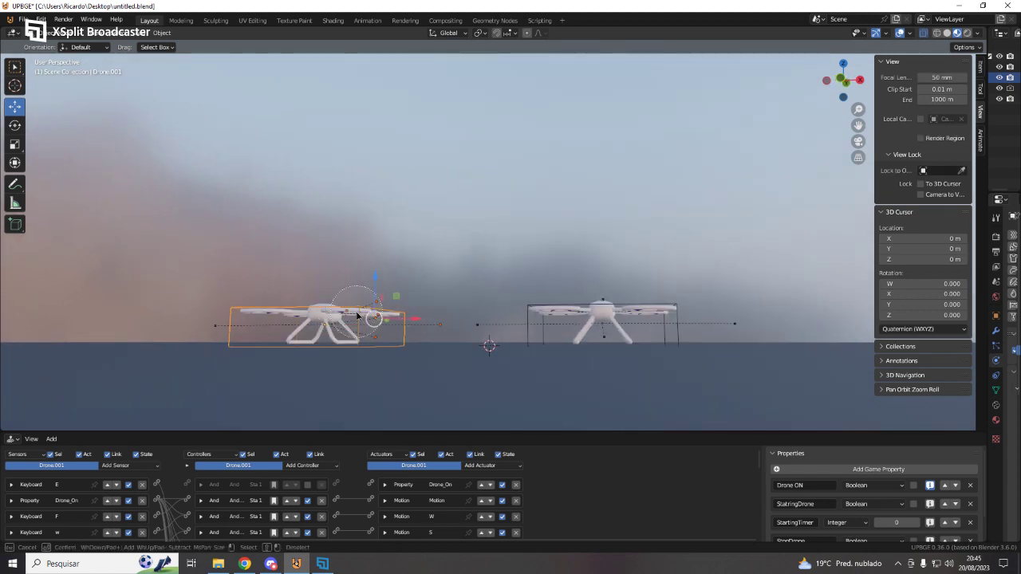
{"action": "key", "text": "Escape"}
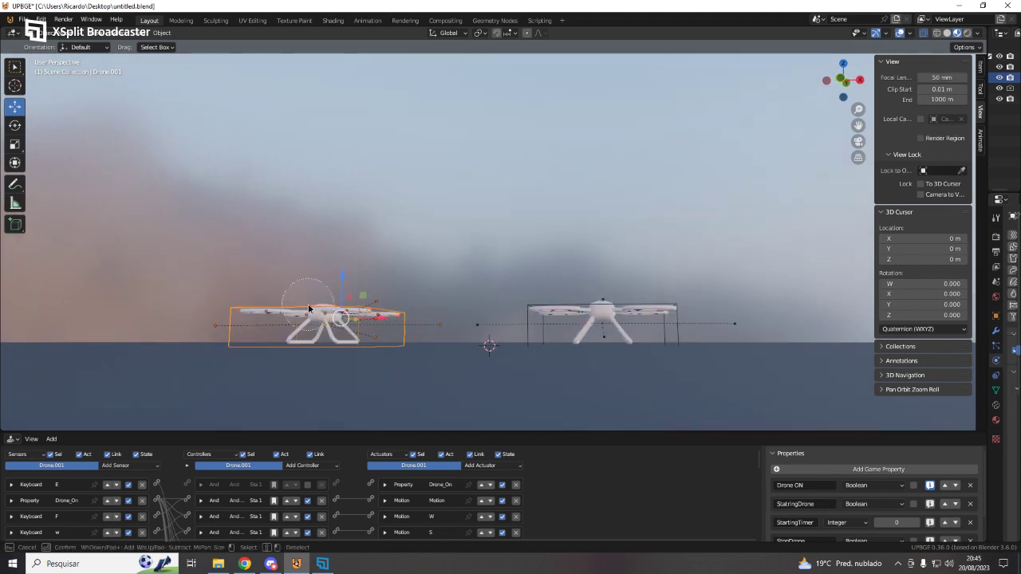
{"action": "key", "text": "Delete"}
{"action": "middle_click_drag", "start_coordinate": [522, 226], "coordinate": [581, 287]}
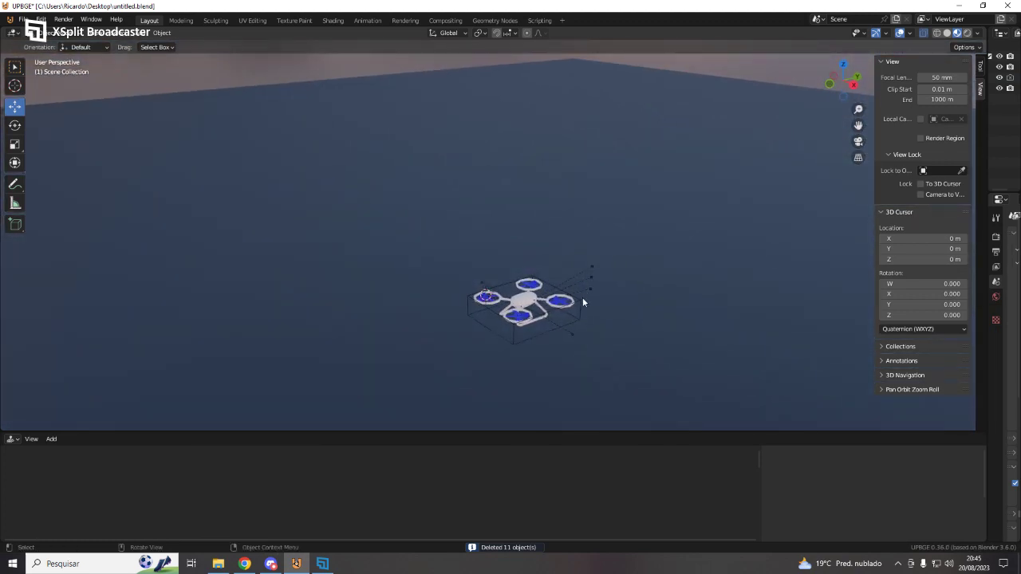
{"action": "left_click", "coordinate": [583, 302]}
{"action": "middle_click_drag", "start_coordinate": [590, 319], "coordinate": [526, 273]}
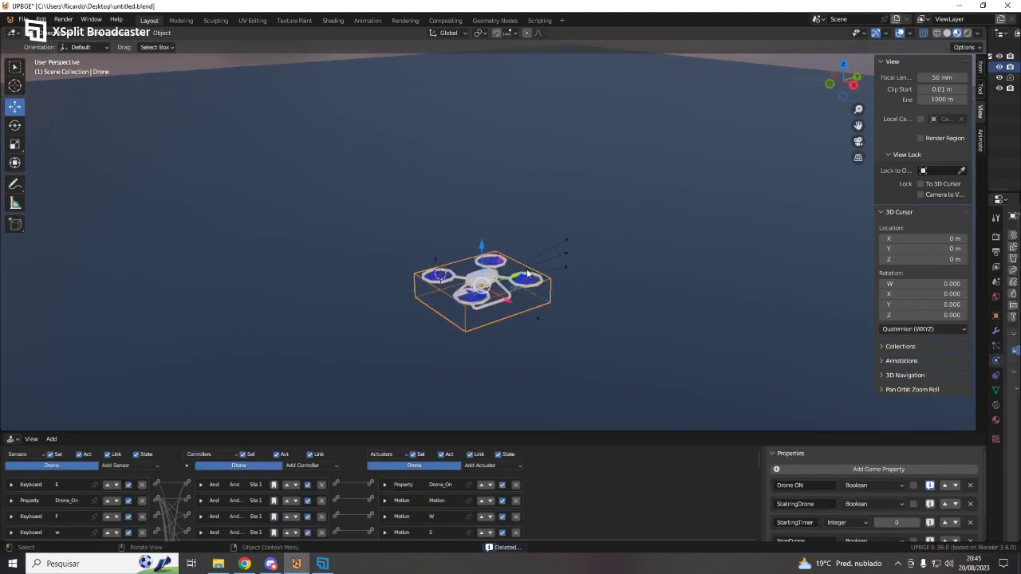
Step: Test-run the game, switching the single drone on with E, then stop it
{"action": "key", "text": "p"}
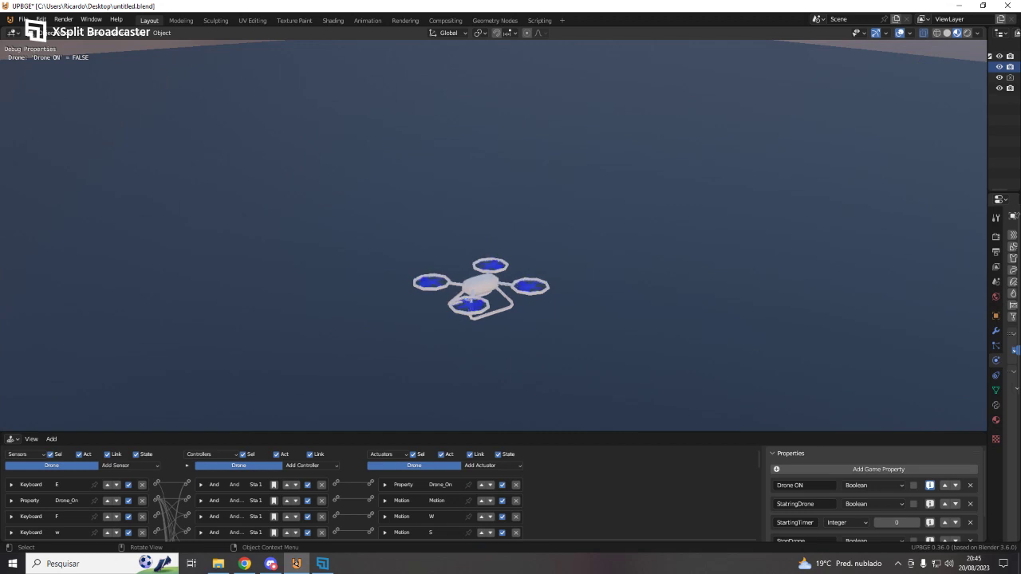
{"action": "key", "text": "e"}
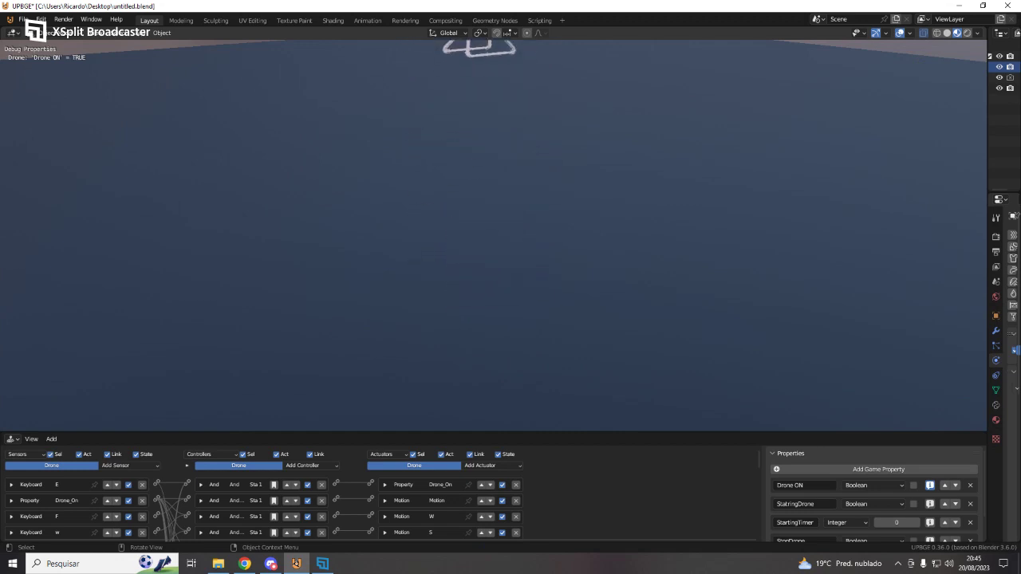
{"action": "key", "text": "Escape"}
Step: Level the view and enlarge the Logic Bricks editor beneath the scene
{"action": "mouse_move", "coordinate": [736, 264]}
{"action": "middle_mouse_down"}
{"action": "mouse_move", "coordinate": [538, 280]}
{"action": "mouse_move", "coordinate": [536, 291]}
{"action": "middle_mouse_up"}
{"action": "mouse_move", "coordinate": [543, 432]}
{"action": "left_mouse_down"}
{"action": "mouse_move", "coordinate": [557, 247]}
{"action": "mouse_move", "coordinate": [555, 305]}
{"action": "left_mouse_up"}
{"action": "scroll", "coordinate": [509, 154], "scroll_direction": "up", "scroll_amount": 4}
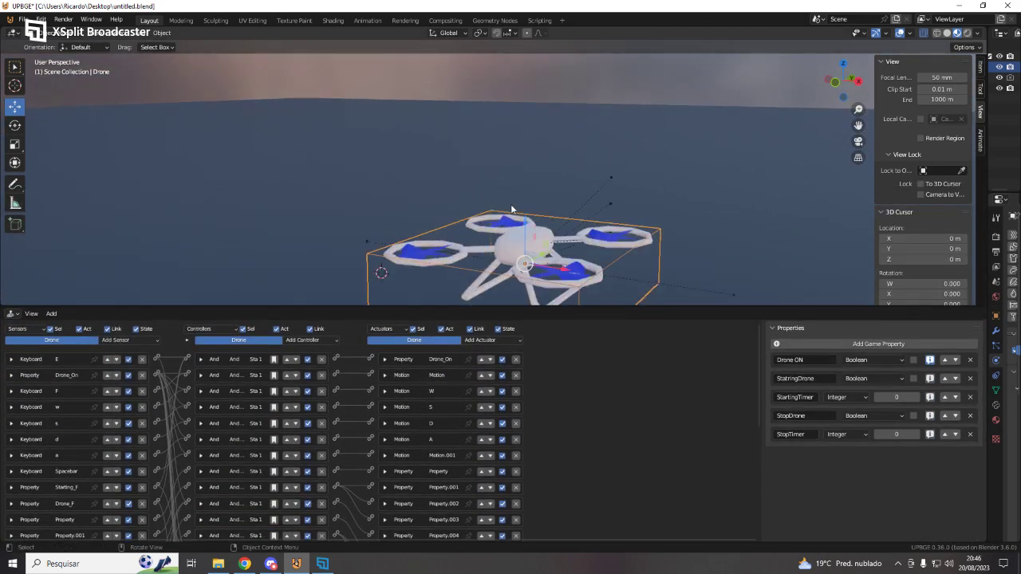
Step: Select the propeller Plane.001 and orbit the view to see the drone from above
{"action": "left_click", "coordinate": [568, 274]}
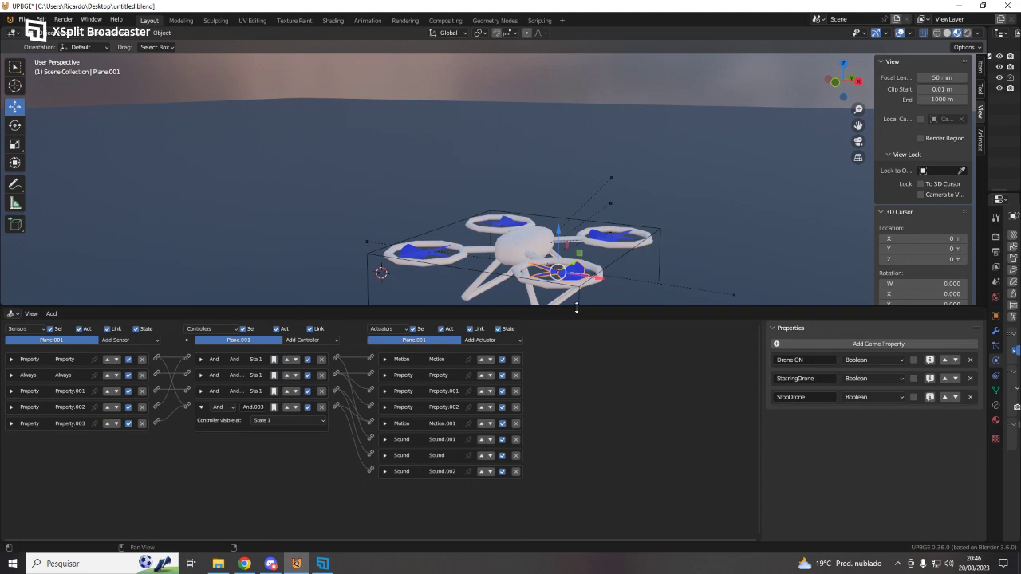
{"action": "left_click_drag", "start_coordinate": [577, 306], "coordinate": [580, 304]}
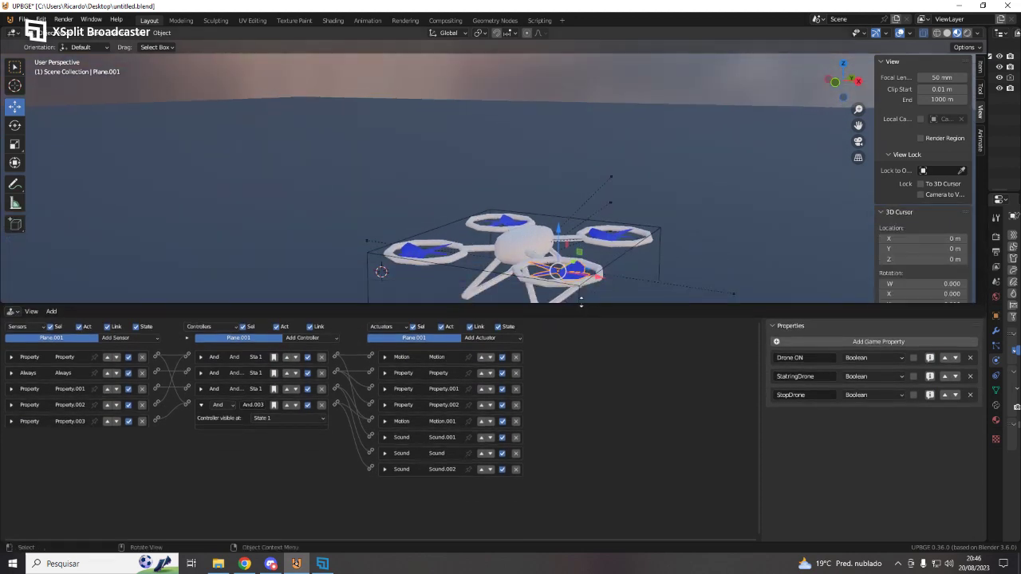
{"action": "middle_click_drag", "start_coordinate": [564, 232], "coordinate": [554, 224]}
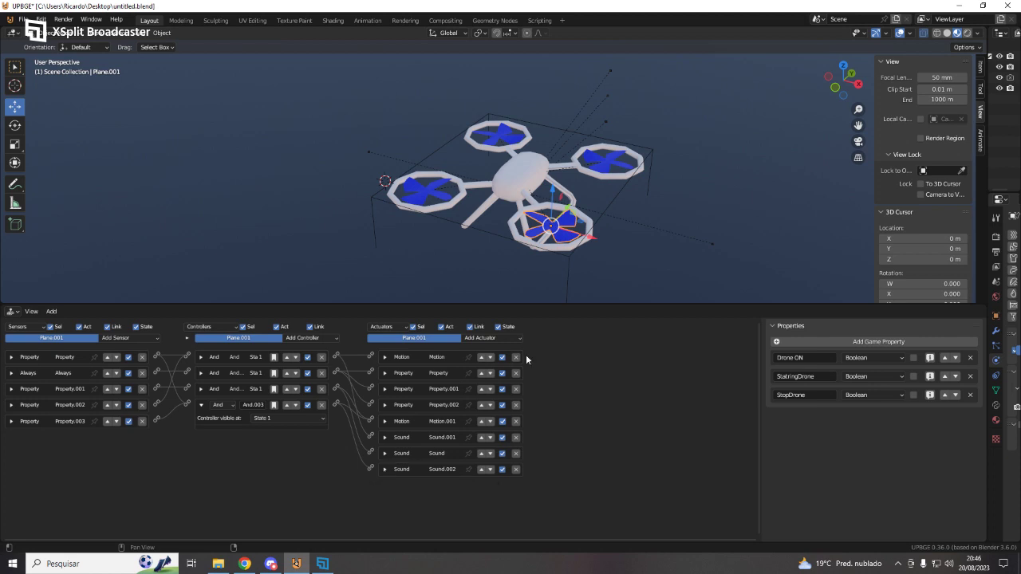
Step: Rebalance the view and logic editor, then run the embedded game until Drone ON reads FALSE
{"action": "left_click_drag", "start_coordinate": [548, 303], "coordinate": [573, 312]}
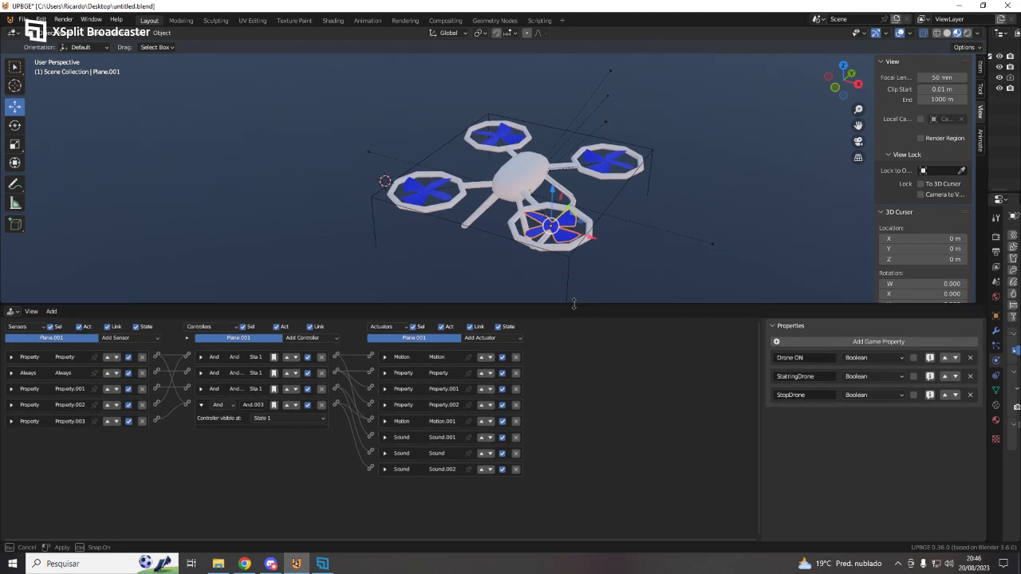
{"action": "left_click_drag", "start_coordinate": [573, 312], "coordinate": [572, 303]}
{"action": "middle_click_drag", "start_coordinate": [579, 217], "coordinate": [568, 239]}
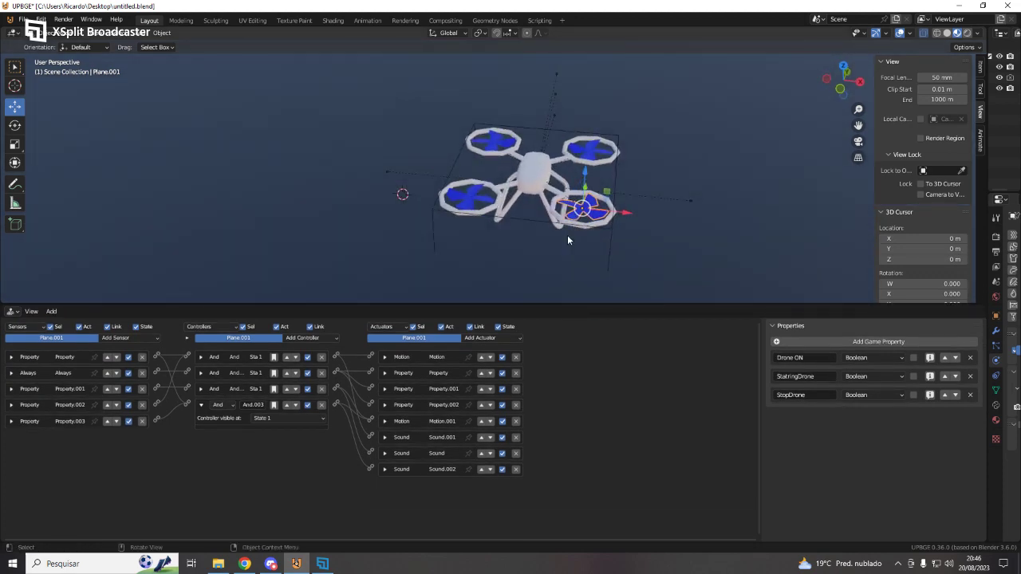
{"action": "key", "text": "p"}
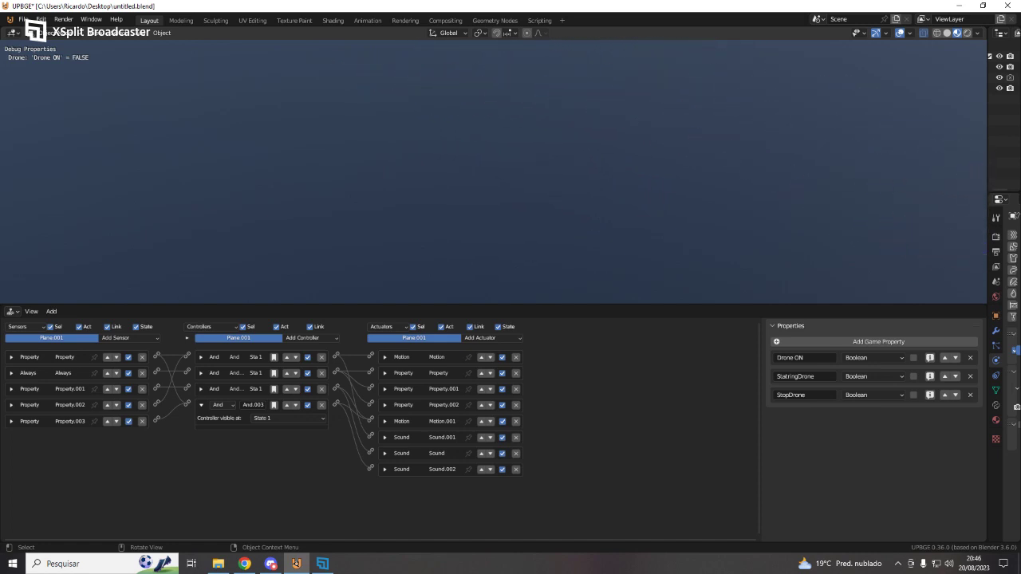
Step: End the game, select the Drone and enlarge the Logic Bricks editor to show its bricks
{"action": "key", "text": "Escape"}
{"action": "middle_click_drag", "start_coordinate": [518, 239], "coordinate": [521, 186]}
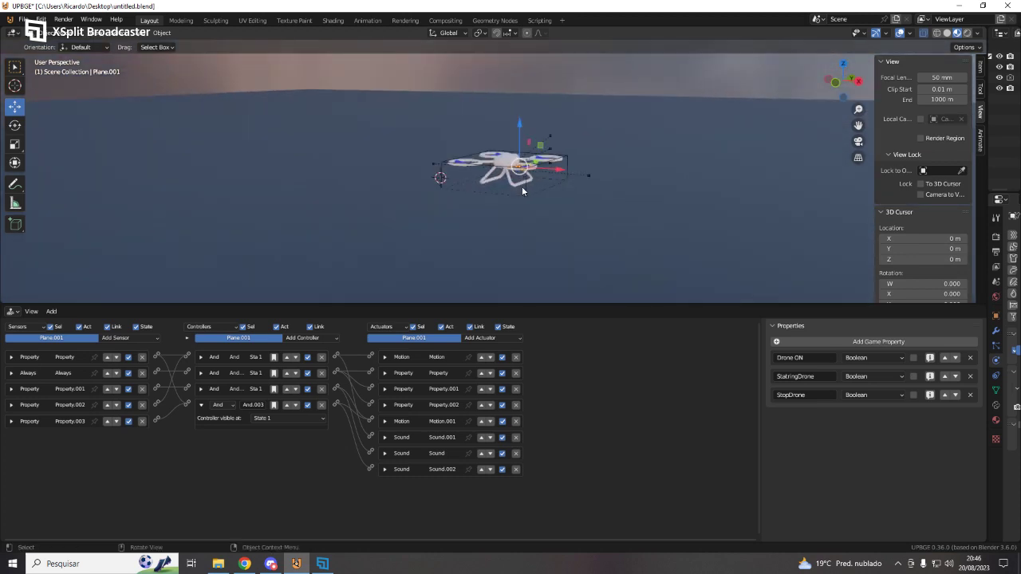
{"action": "left_click", "coordinate": [524, 189]}
{"action": "left_click", "coordinate": [566, 164]}
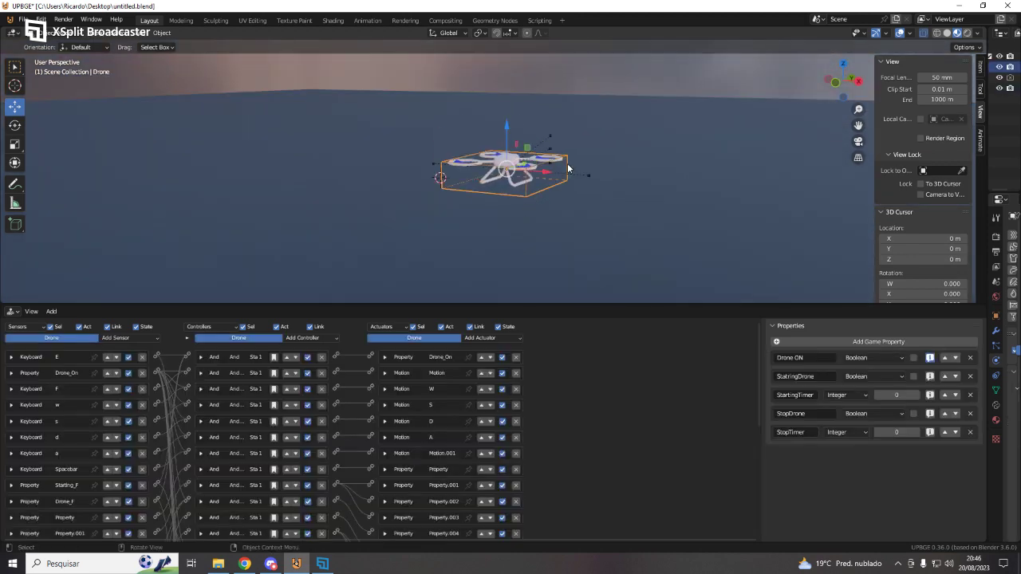
{"action": "mouse_move", "coordinate": [453, 304]}
{"action": "left_mouse_down"}
{"action": "mouse_move", "coordinate": [475, 70]}
{"action": "mouse_move", "coordinate": [483, 422]}
{"action": "left_mouse_up"}
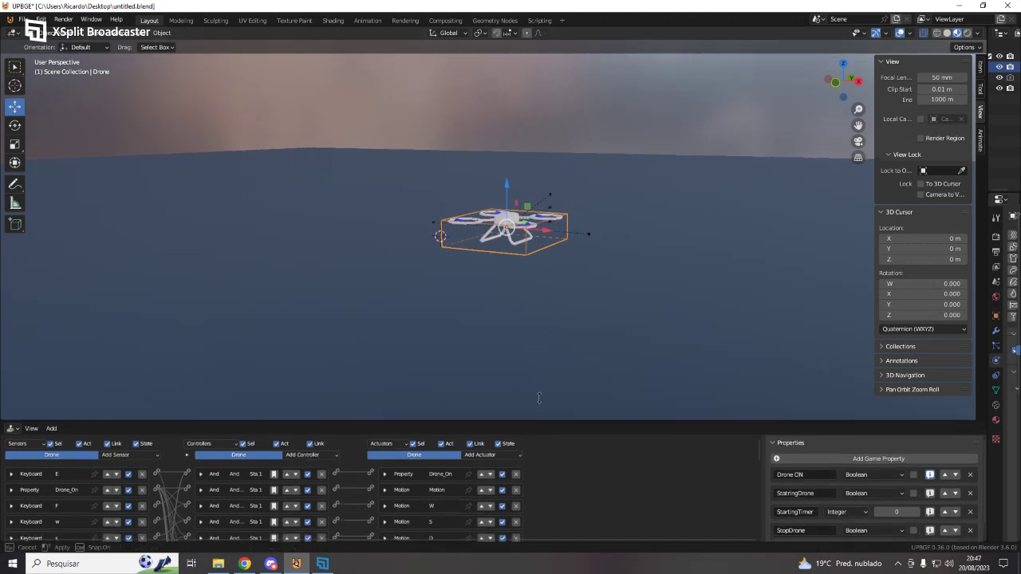
Step: Expand the logic editor to review the Drone's sensors, controllers and actuators, then restore the 3D view
{"action": "left_click_drag", "start_coordinate": [536, 421], "coordinate": [478, 144]}
{"action": "scroll", "coordinate": [301, 252], "scroll_direction": "down", "scroll_amount": 3}
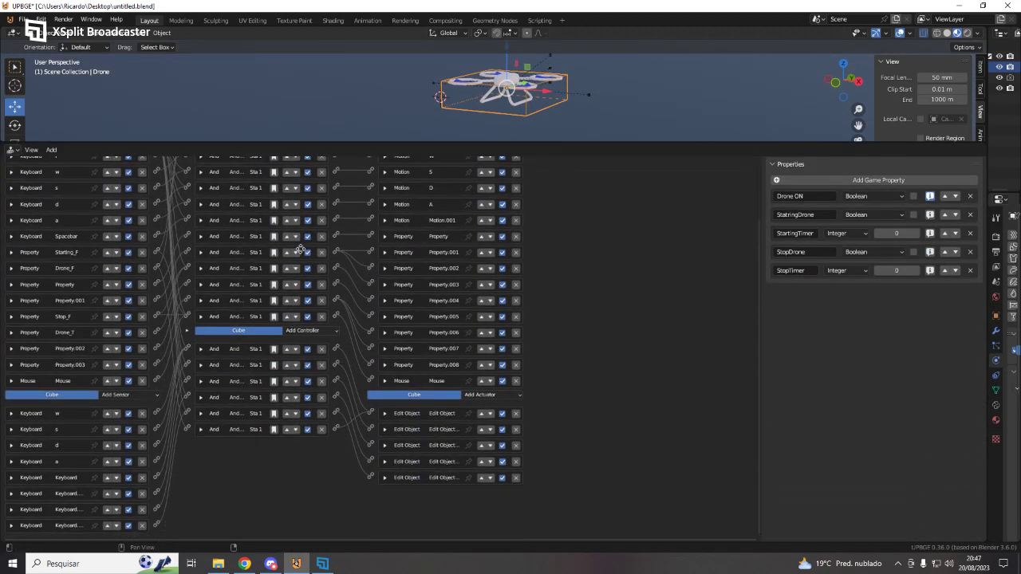
{"action": "scroll", "coordinate": [300, 252], "scroll_direction": "up", "scroll_amount": 3}
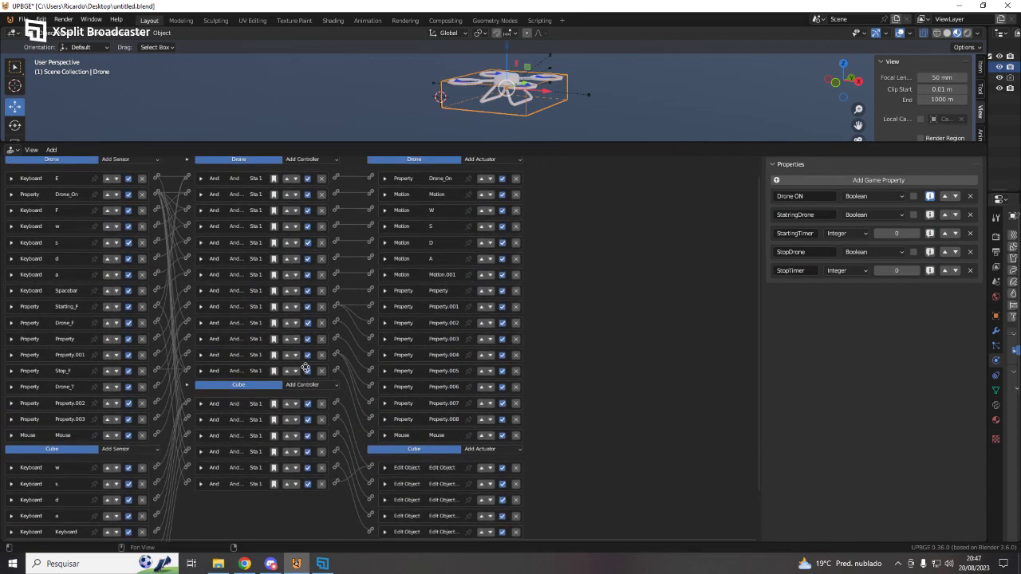
{"action": "middle_click_drag", "start_coordinate": [306, 367], "coordinate": [306, 373]}
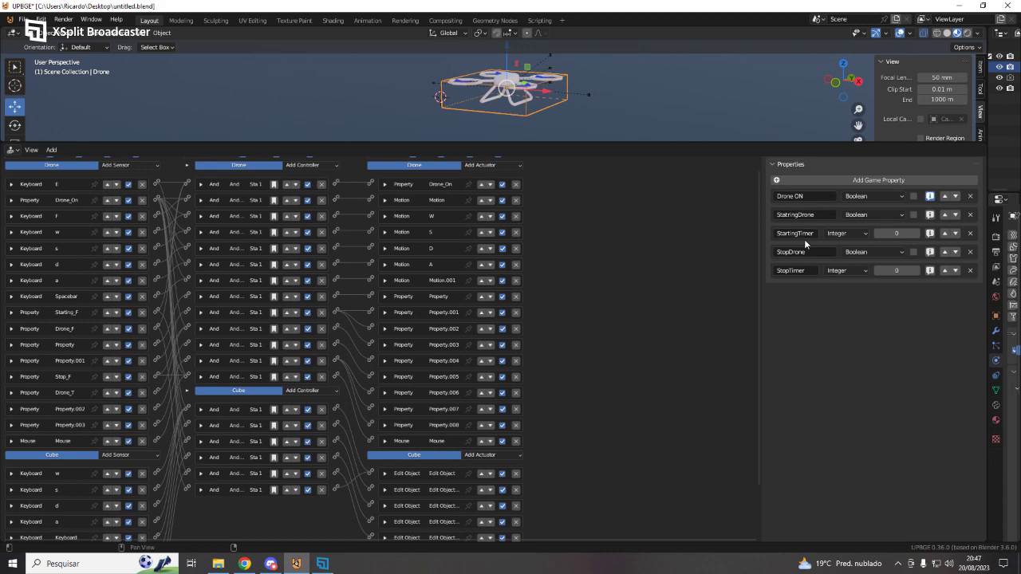
{"action": "left_click_drag", "start_coordinate": [642, 145], "coordinate": [638, 267]}
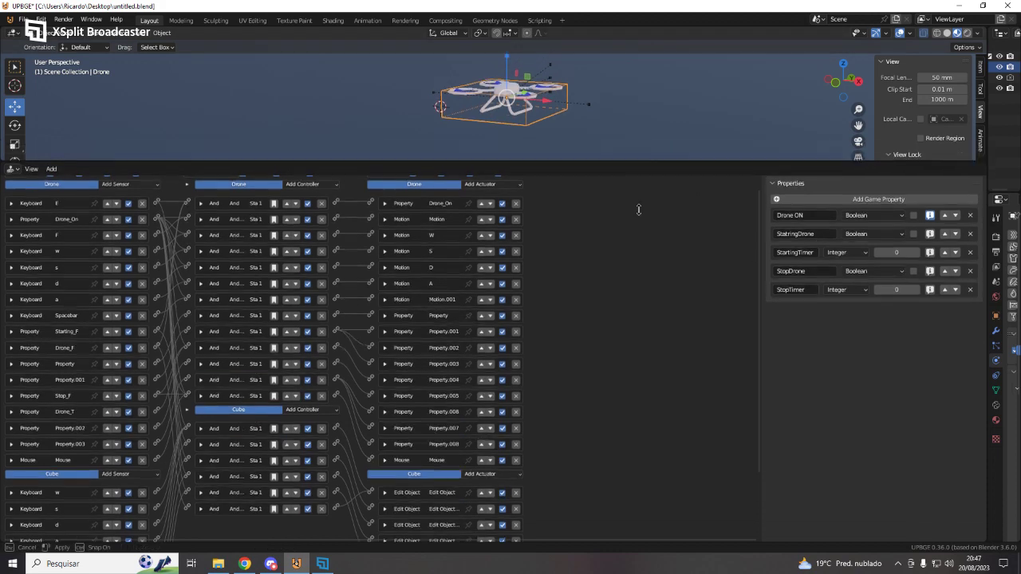
{"action": "scroll", "coordinate": [548, 135], "scroll_direction": "up", "scroll_amount": 4}
Step: Check that Plane.001's Property, Property.001 and Property.002 actuators copy Drone ON, StatringDrone and StopDrone
{"action": "left_click", "coordinate": [587, 213]}
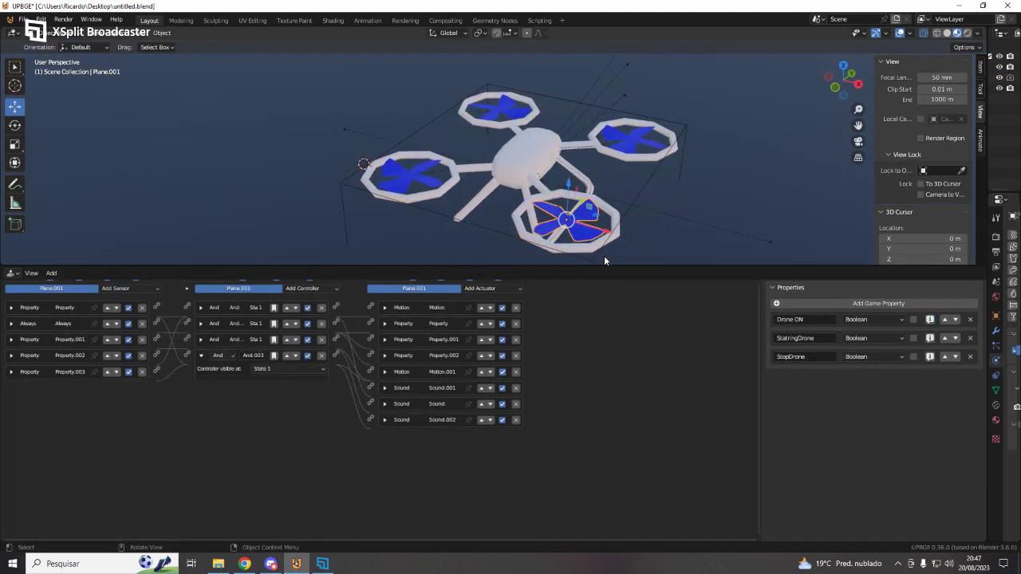
{"action": "left_click_drag", "start_coordinate": [604, 266], "coordinate": [558, 142]}
{"action": "scroll", "coordinate": [532, 326], "scroll_direction": "up", "scroll_amount": 2, "text": "ctrl"}
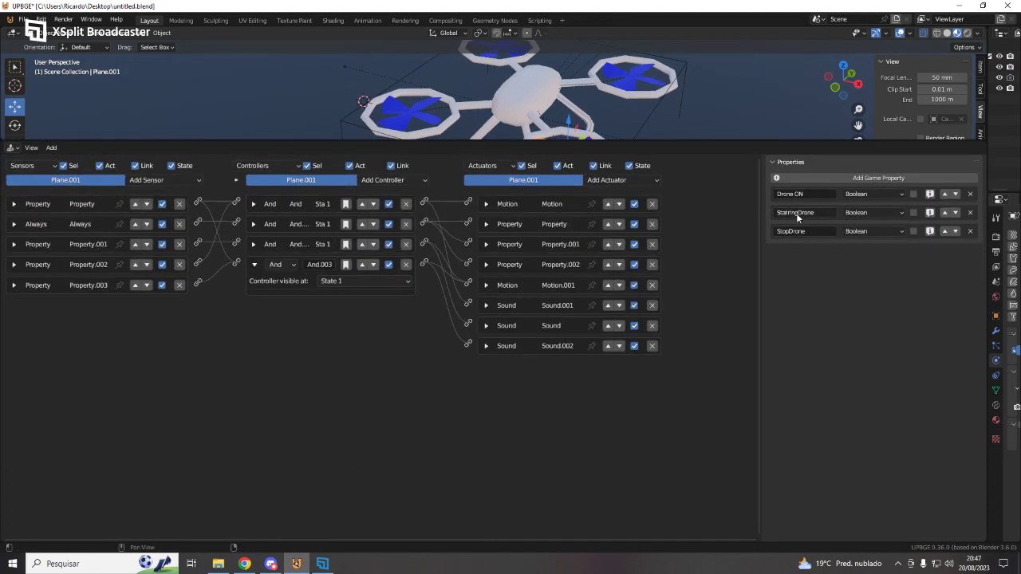
{"action": "left_click", "coordinate": [493, 226]}
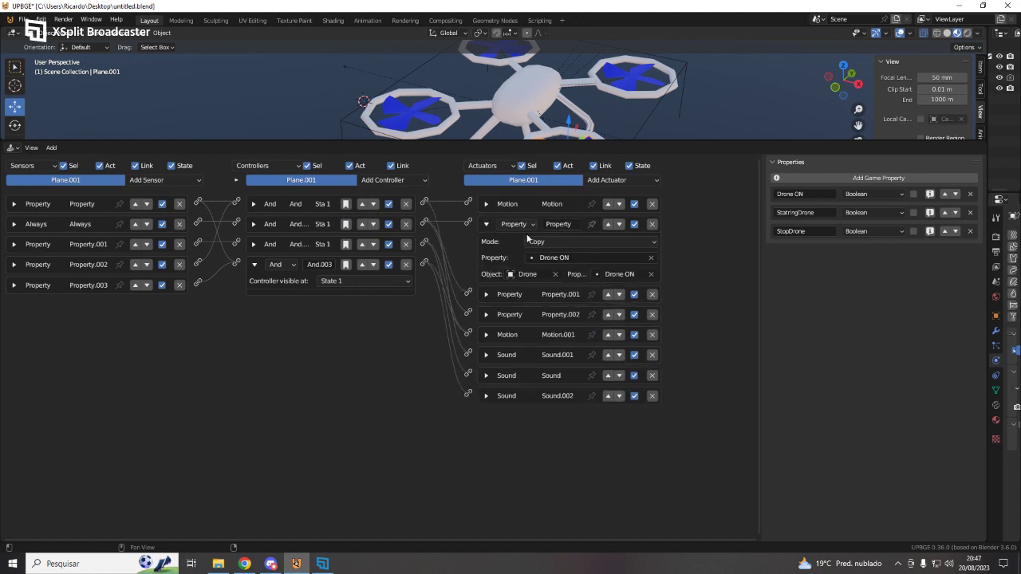
{"action": "left_click", "coordinate": [488, 225]}
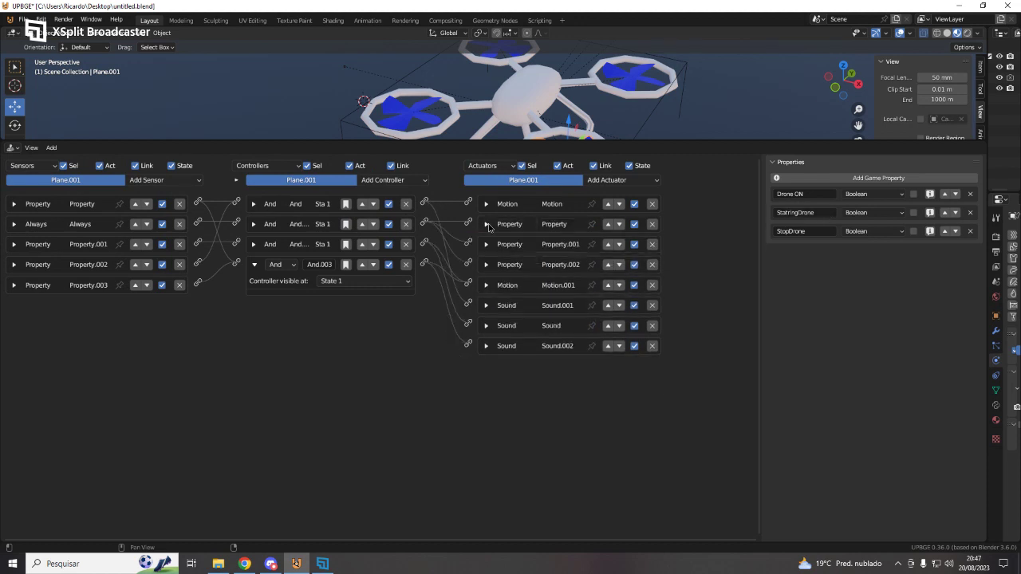
{"action": "left_click", "coordinate": [486, 244]}
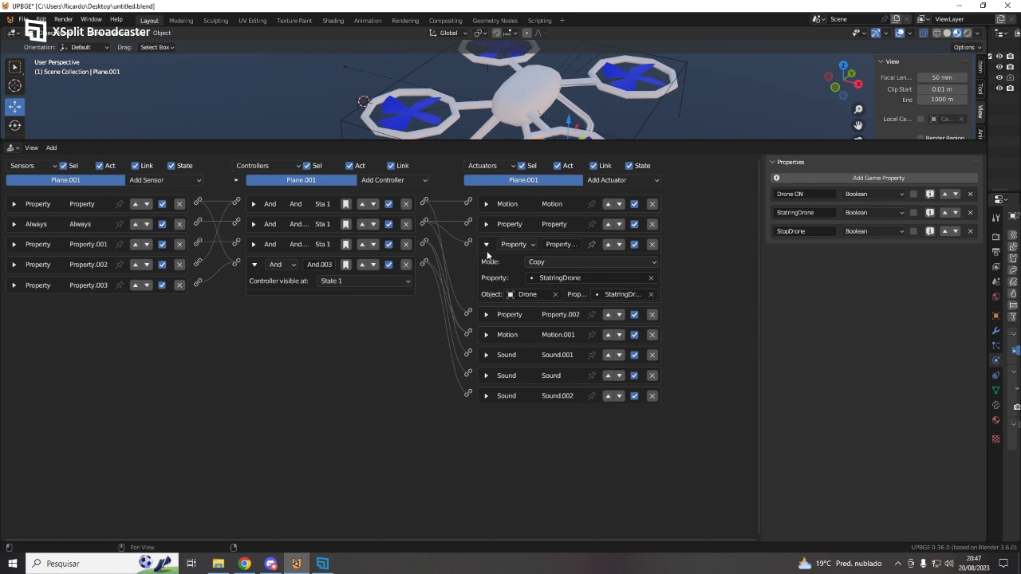
{"action": "left_click", "coordinate": [486, 244]}
{"action": "left_click", "coordinate": [487, 264]}
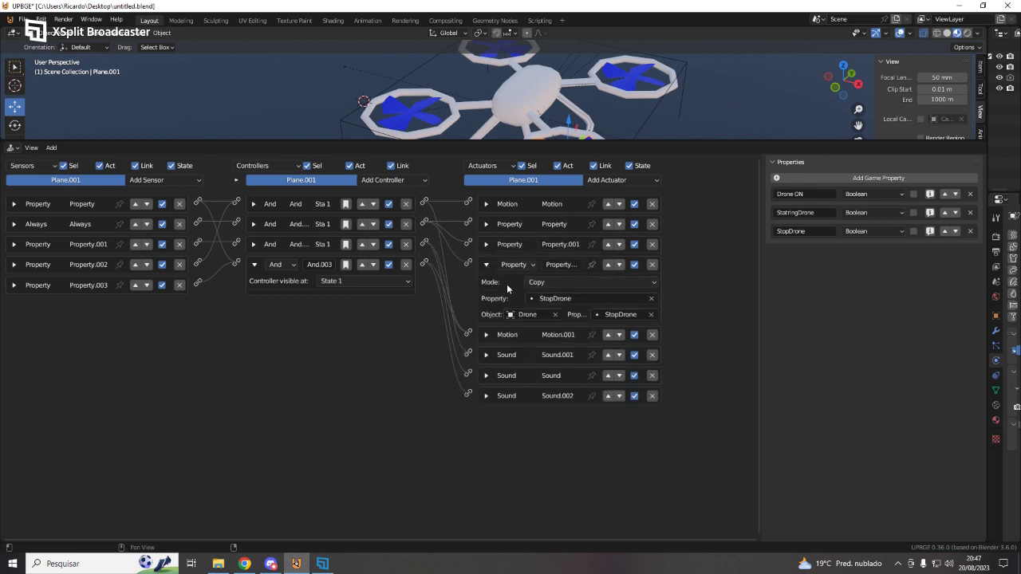
{"action": "left_click", "coordinate": [487, 265]}
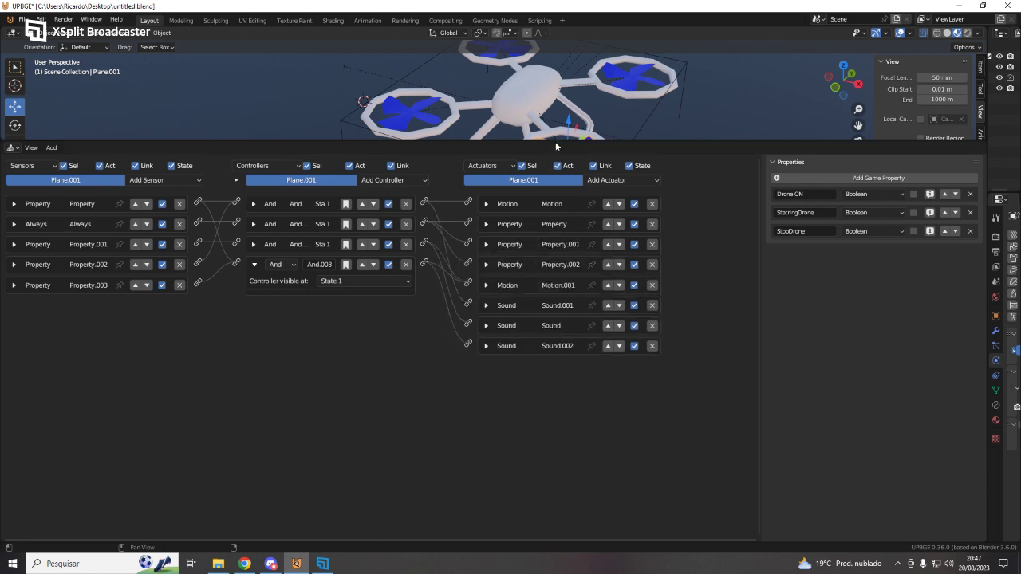
Step: Restore the 3D view to a low side view of the drone and bring XSplit Broadcaster forward
{"action": "left_click_drag", "start_coordinate": [556, 140], "coordinate": [556, 306]}
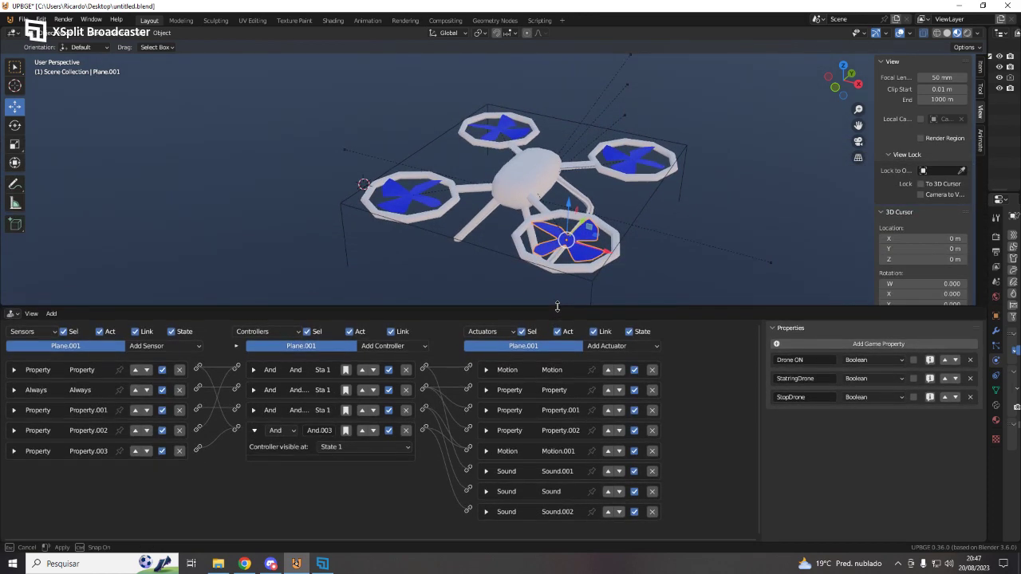
{"action": "scroll", "coordinate": [571, 216], "scroll_direction": "down", "scroll_amount": 2}
{"action": "mouse_move", "coordinate": [570, 215]}
{"action": "middle_mouse_down"}
{"action": "mouse_move", "coordinate": [478, 227]}
{"action": "mouse_move", "coordinate": [646, 271]}
{"action": "middle_mouse_up"}
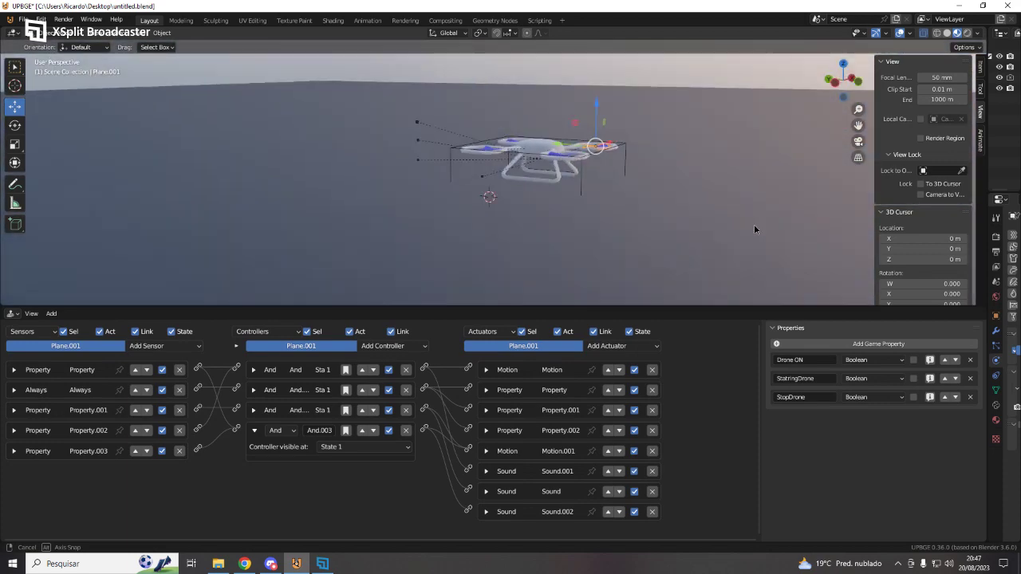
{"action": "mouse_move", "coordinate": [646, 271]}
{"action": "middle_mouse_down"}
{"action": "mouse_move", "coordinate": [729, 216]}
{"action": "mouse_move", "coordinate": [656, 238]}
{"action": "middle_mouse_up"}
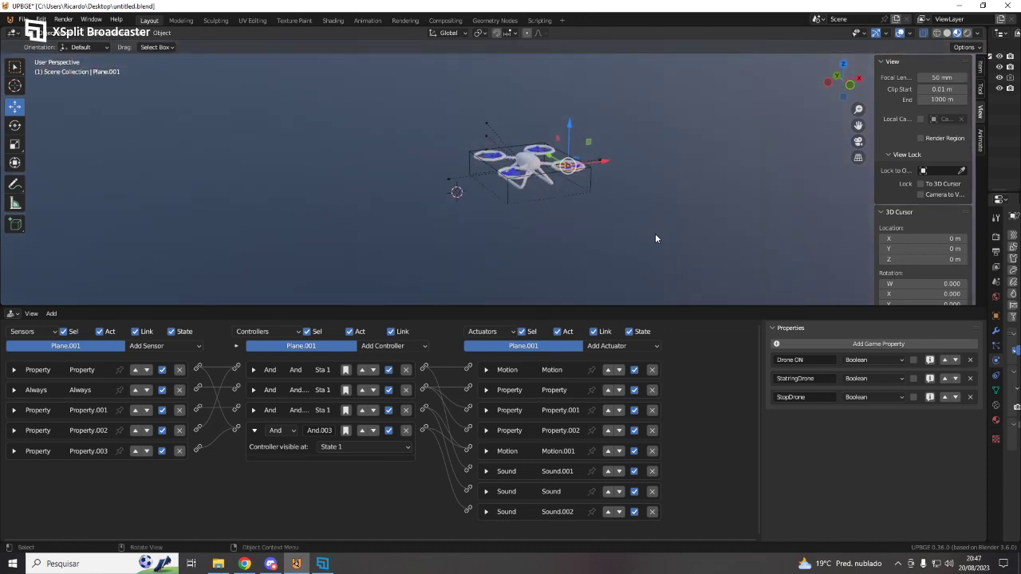
{"action": "left_click", "coordinate": [322, 563]}
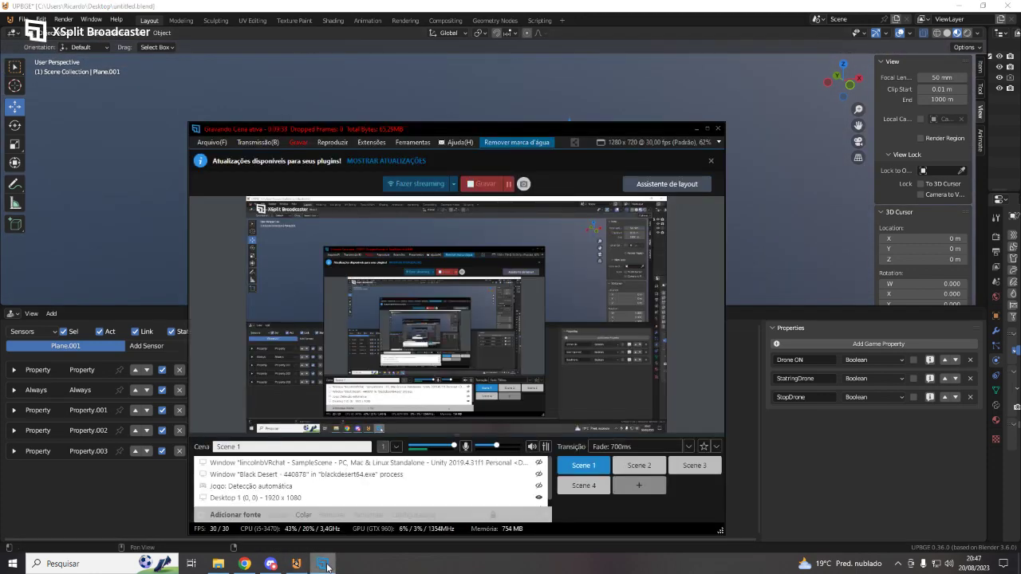